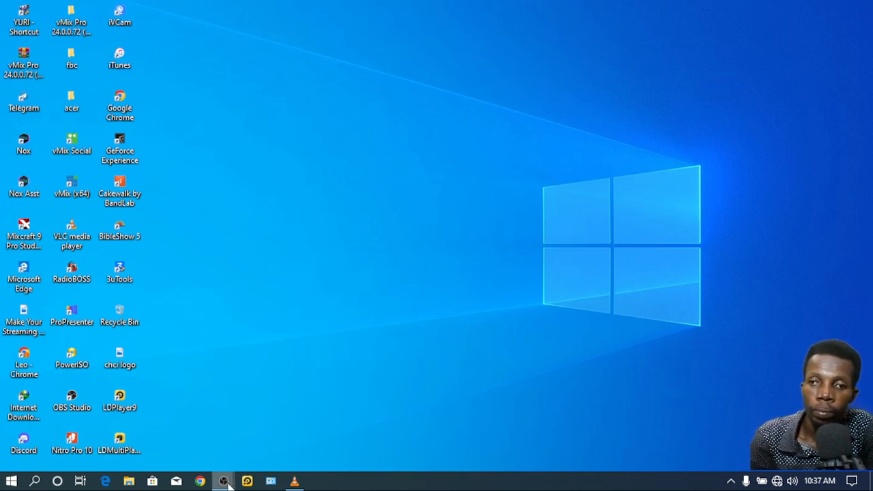
Step: Restore the OBS Studio window and bring up the list of source types under Sources
mouse_move(224, 479)
left_click(255, 429)
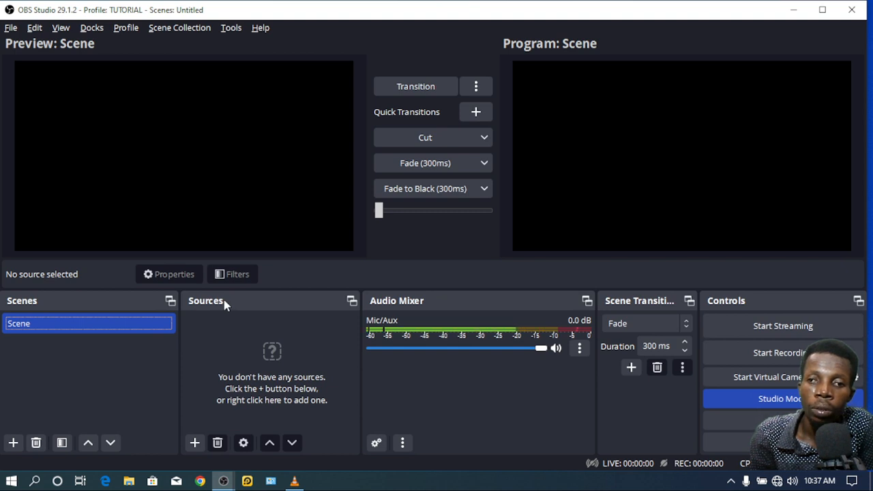
left_click(195, 443)
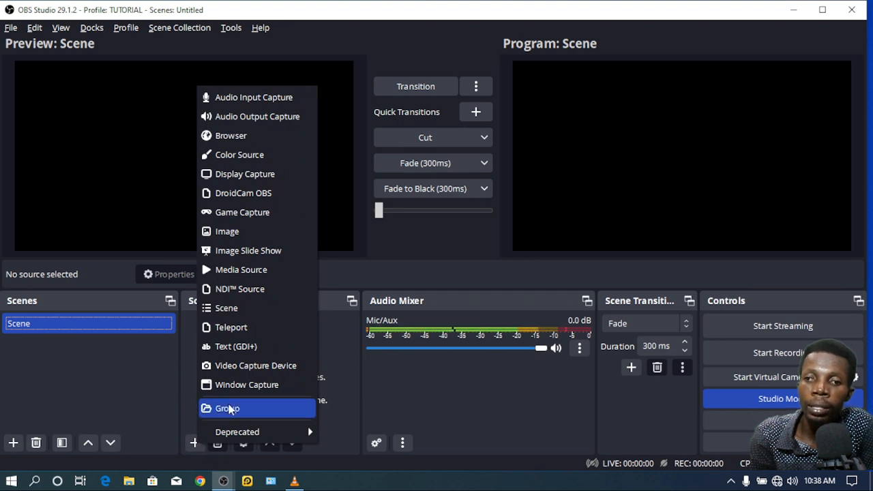
Step: Add a Video Capture Device source named cam 1 using the USB3.0 HD Video Capture camera
left_click(243, 369)
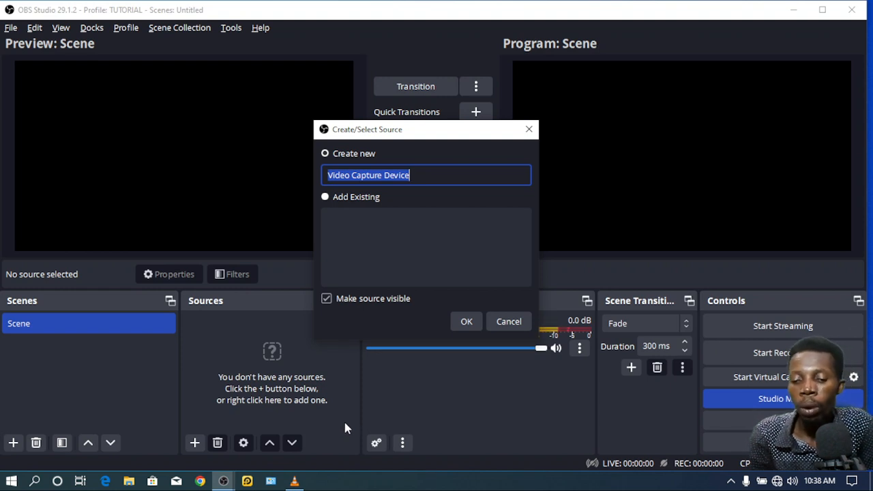
type("cam 1")
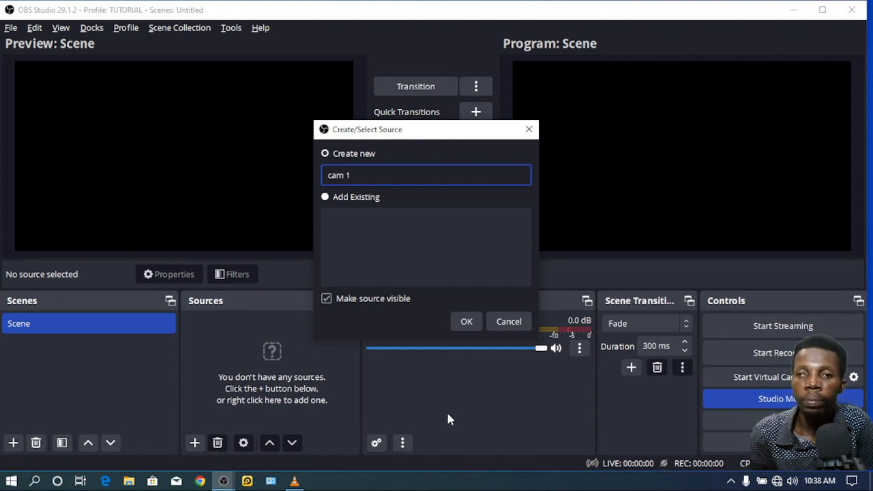
left_click(466, 322)
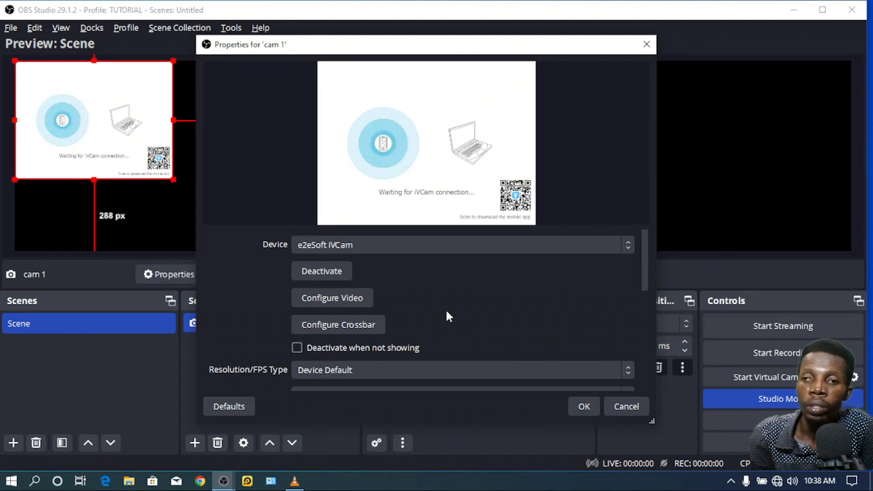
left_click(392, 247)
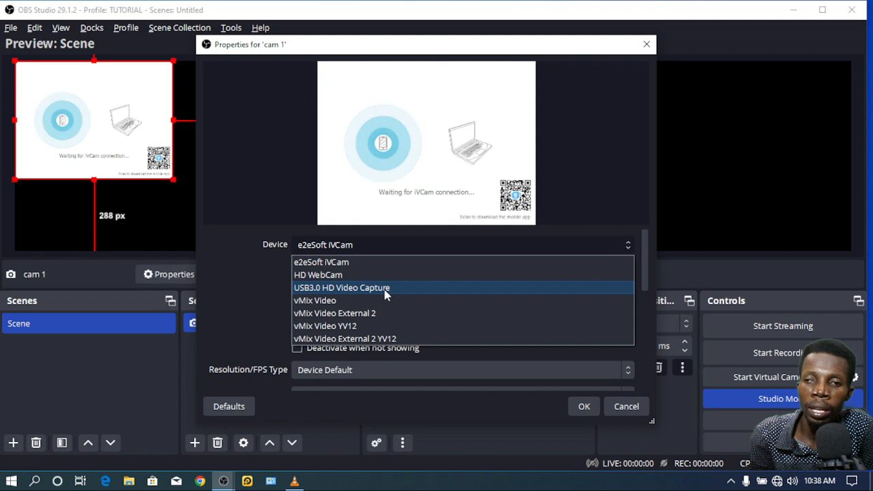
key("Escape")
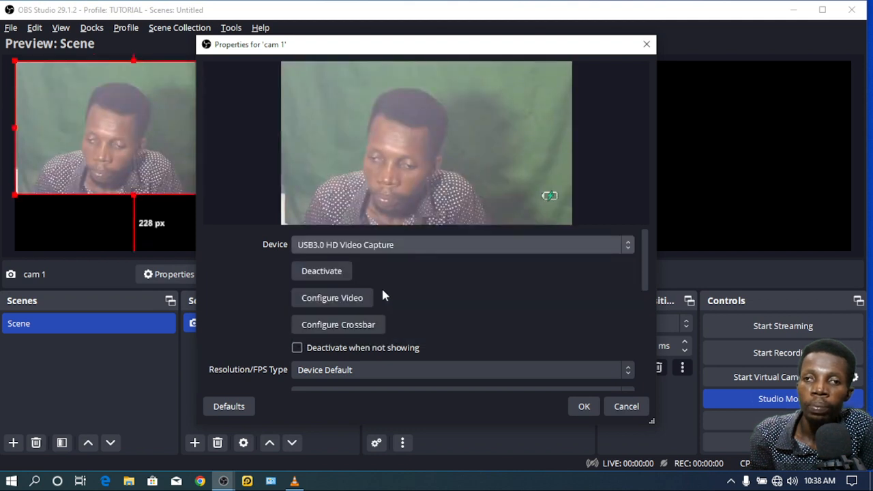
left_click(581, 407)
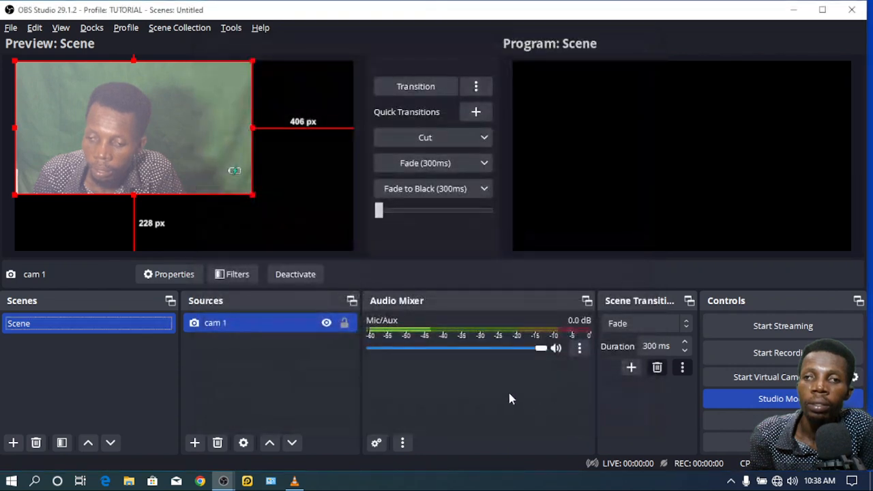
Step: Stretch cam 1 to fill the whole canvas and transition the scene to Program
left_click_drag(255, 197, 337, 250)
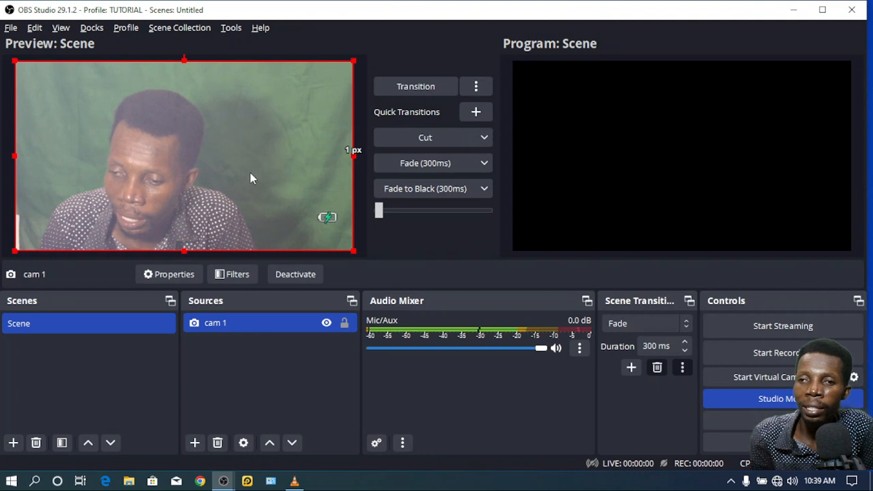
left_click_drag(379, 210, 495, 206)
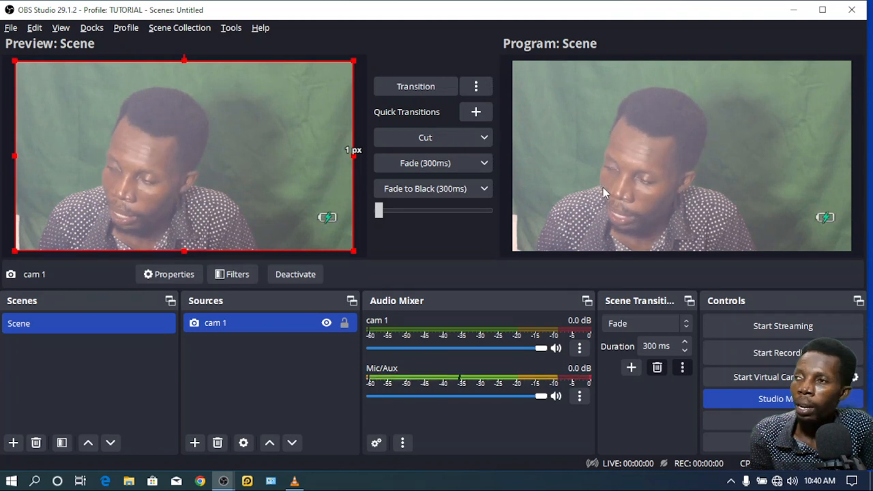
Step: Add a dark red (#aa0000) Color Source named Ticker BG above cam 1
left_click(194, 442)
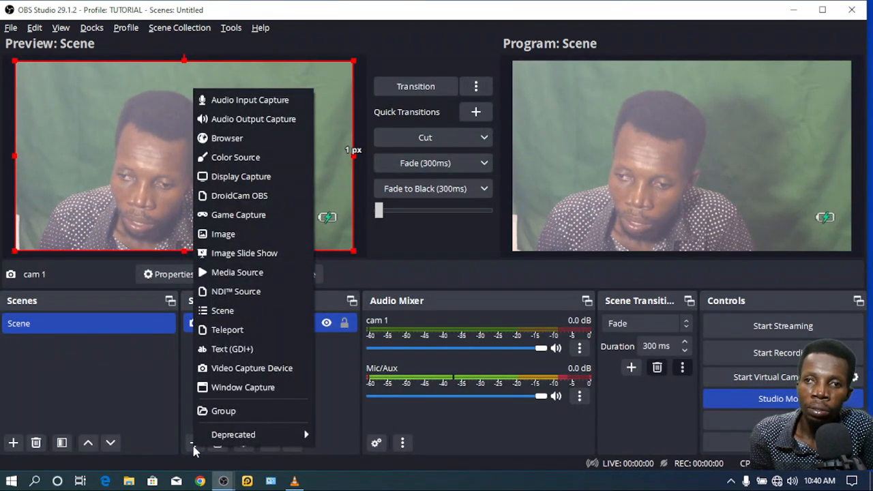
left_click(229, 162)
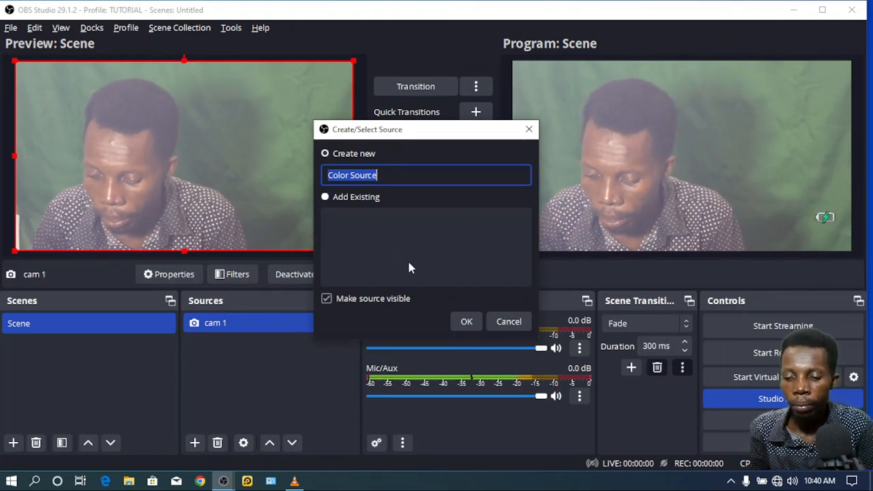
type("Ticker")
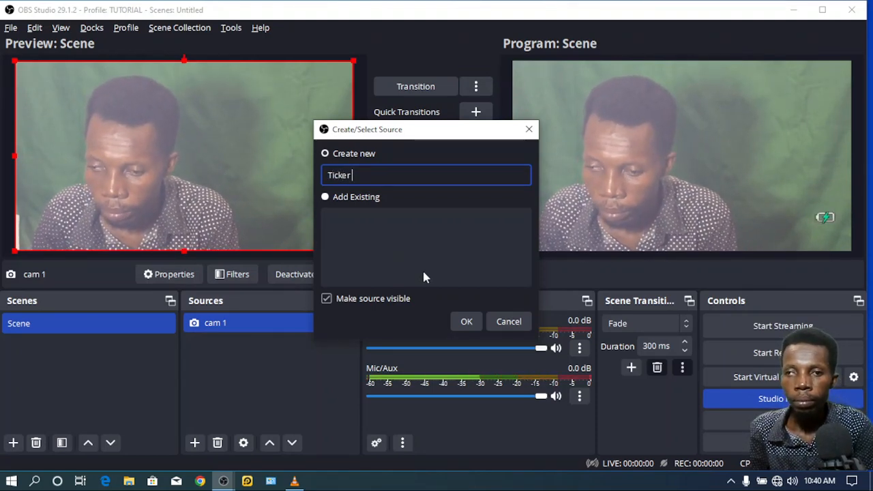
type(" BG")
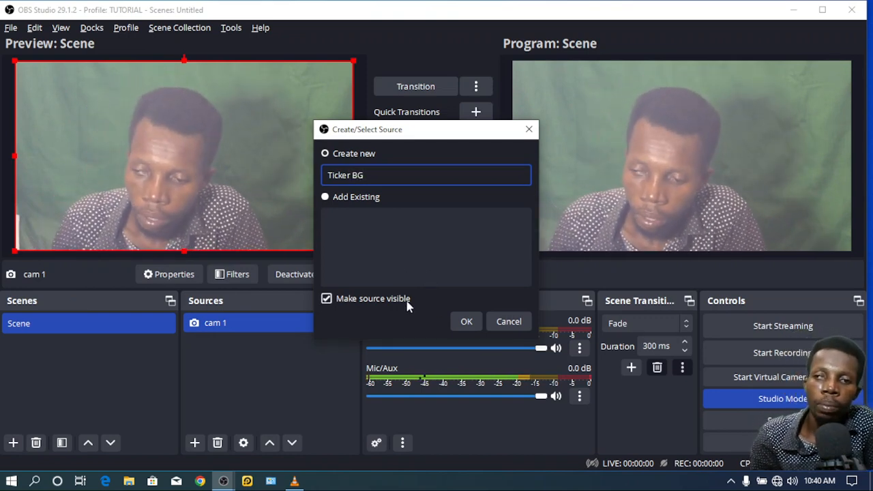
left_click(460, 322)
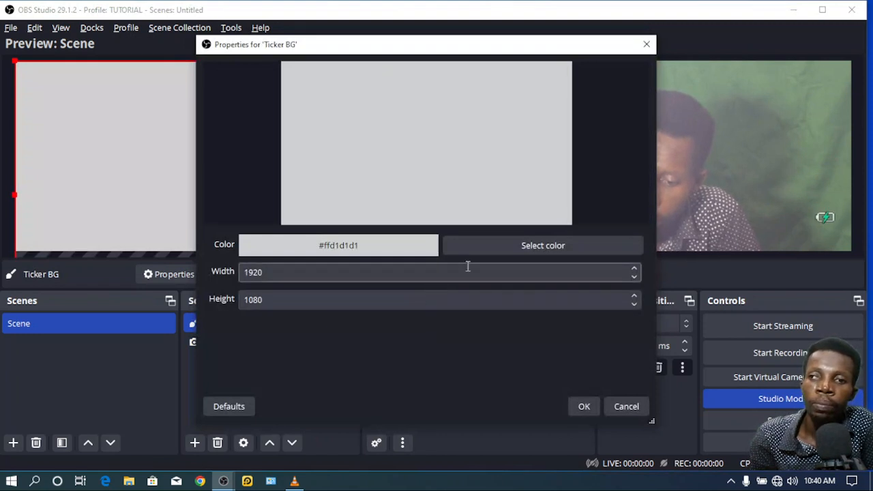
left_click(503, 249)
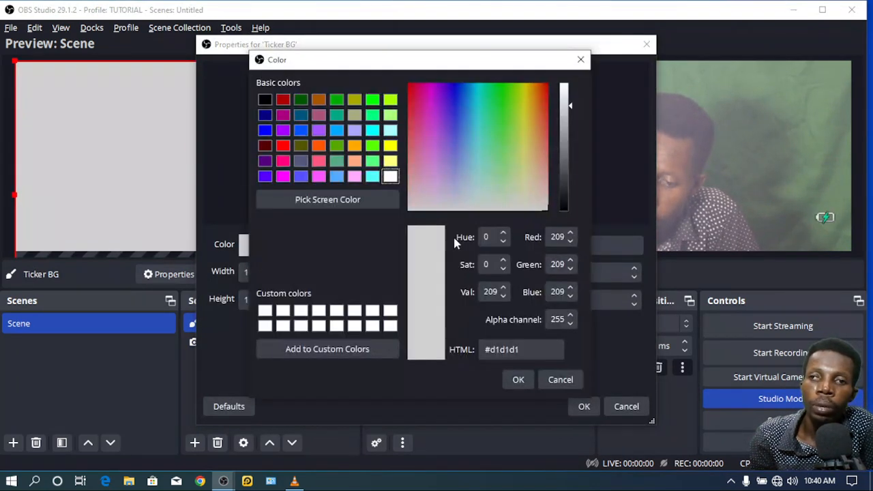
left_click(282, 100)
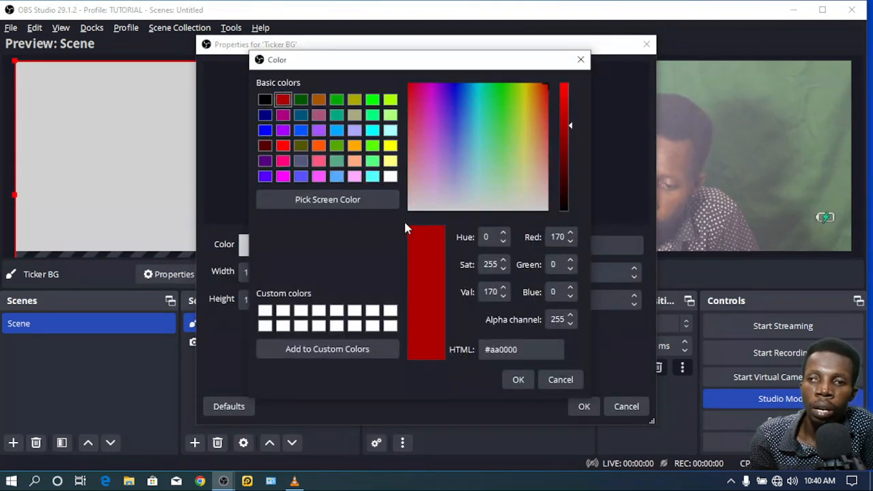
left_click(518, 380)
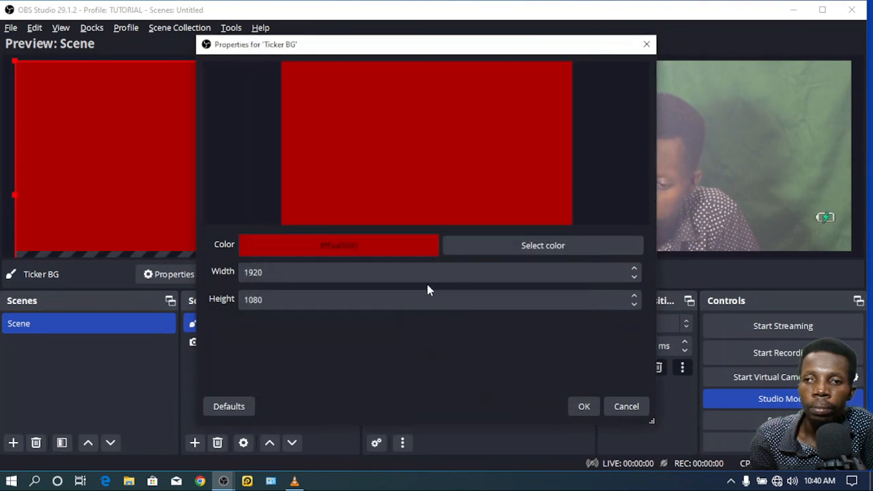
left_click(581, 405)
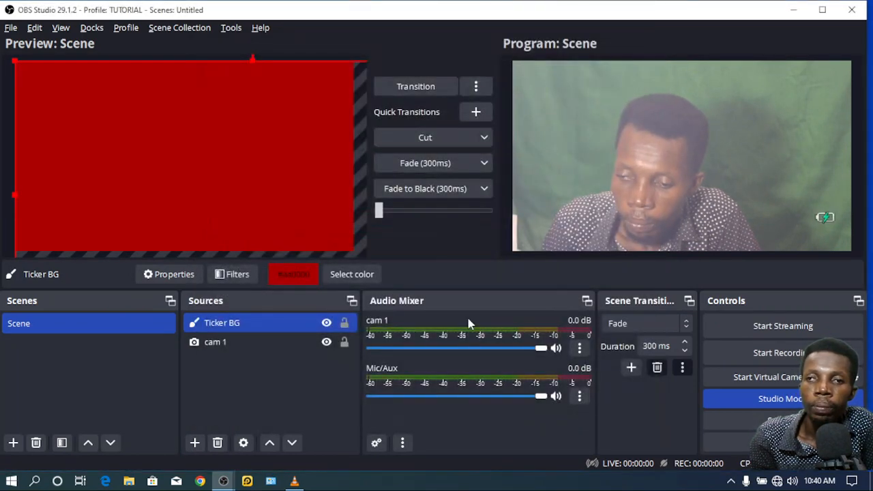
Step: Resize and position Ticker BG into a thin full-width red strip at the bottom of the canvas
left_click_drag(252, 63, 238, 73)
left_click_drag(237, 141, 243, 129)
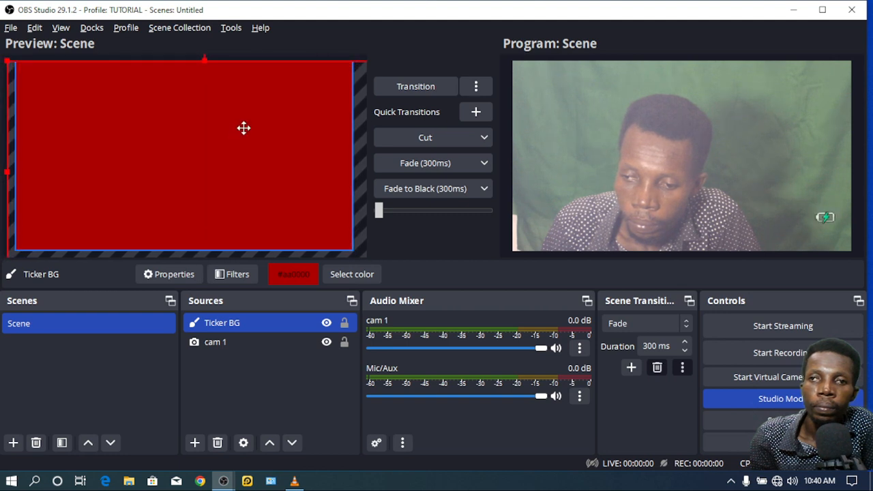
left_click_drag(204, 61, 205, 130)
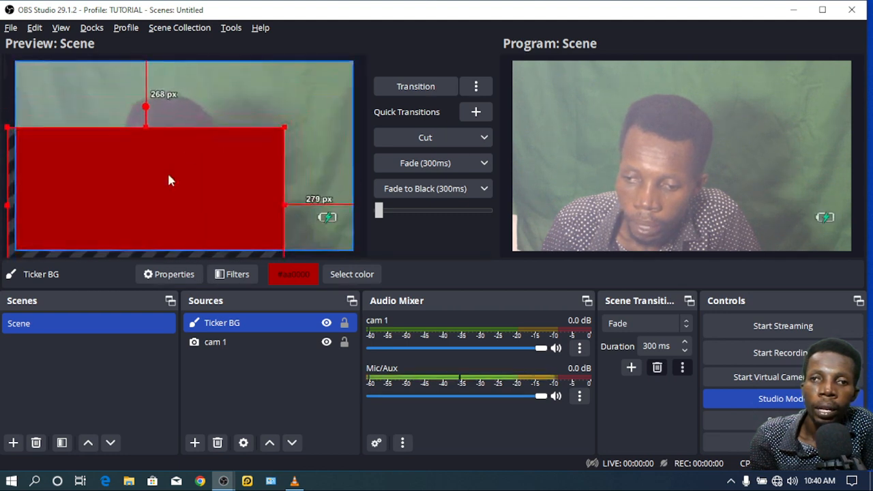
left_click_drag(168, 175, 189, 107)
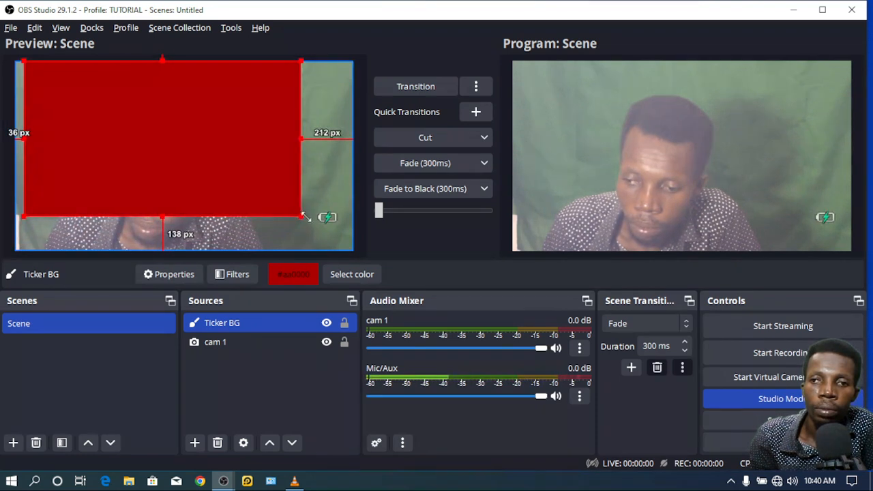
left_click_drag(298, 211, 352, 244)
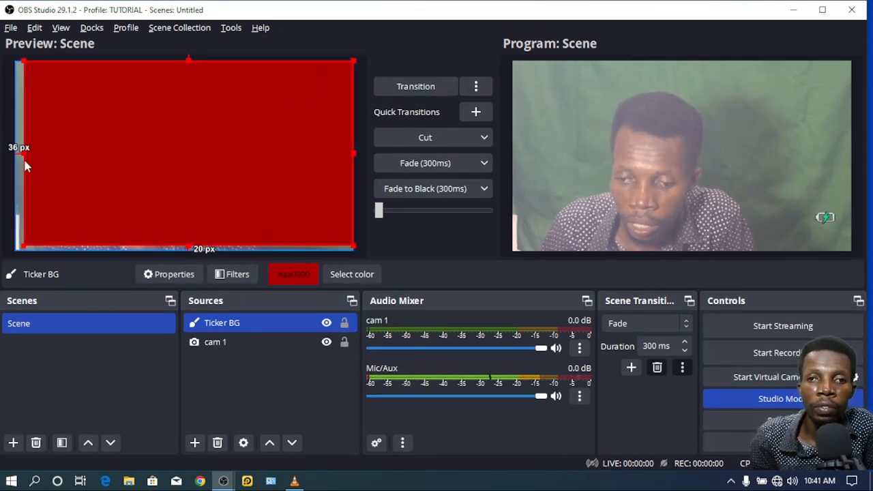
left_click_drag(21, 149, 17, 150)
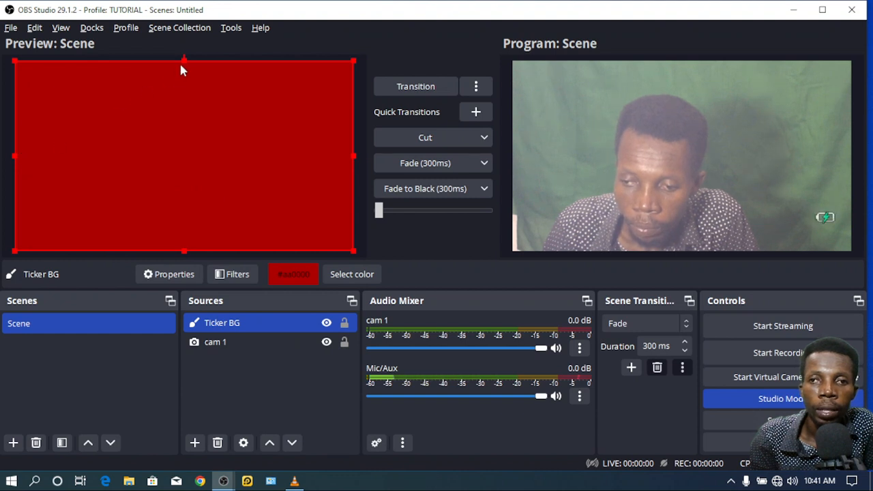
left_click_drag(182, 62, 206, 238)
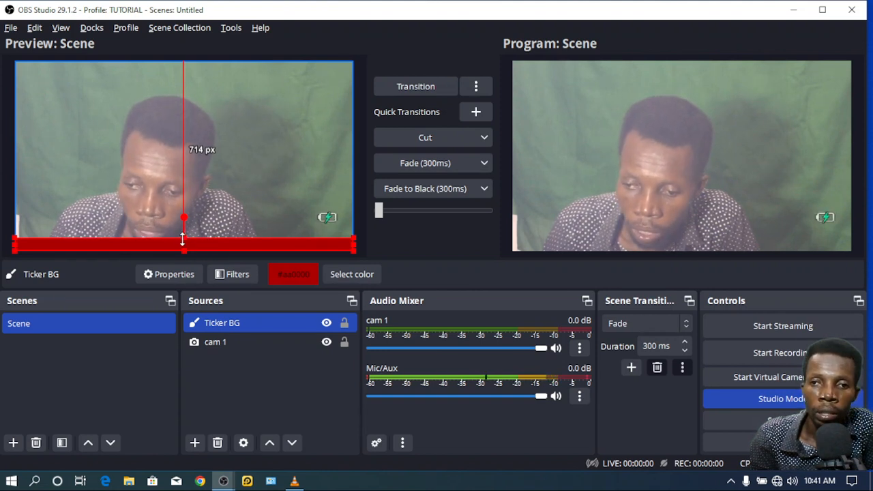
left_click_drag(182, 239, 183, 239)
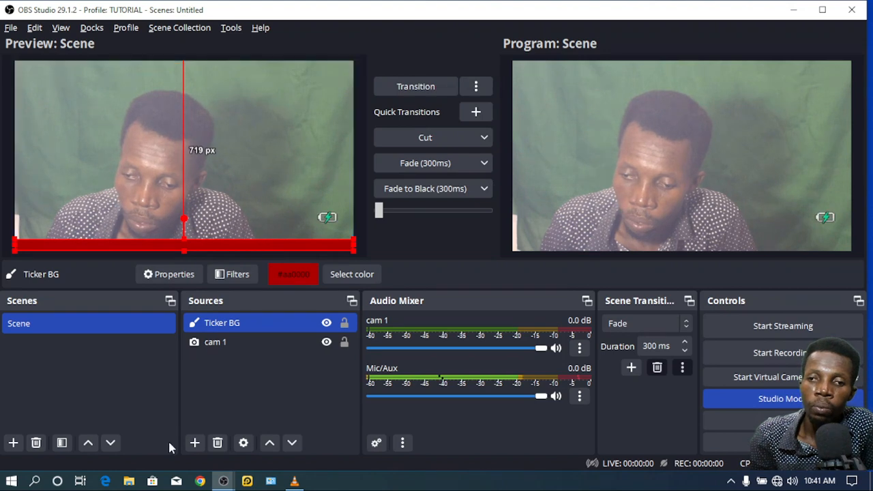
Step: Add a Text source named TICKER to the scene
left_click(195, 443)
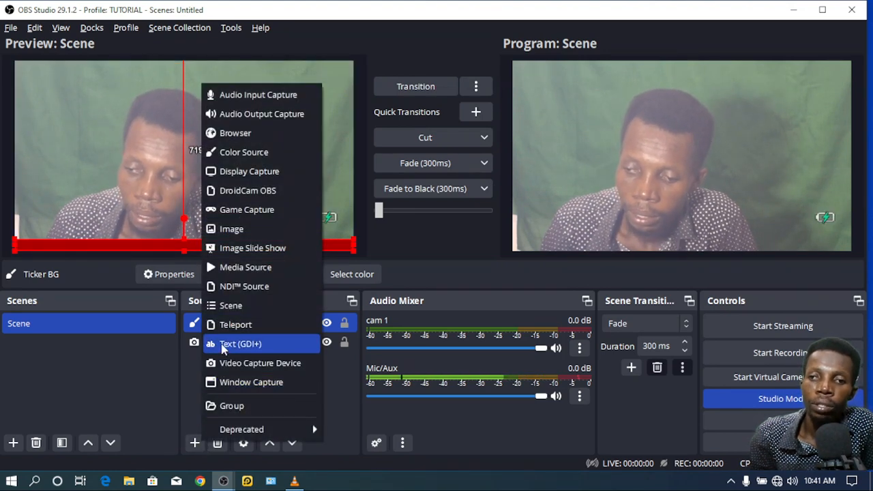
left_click(238, 344)
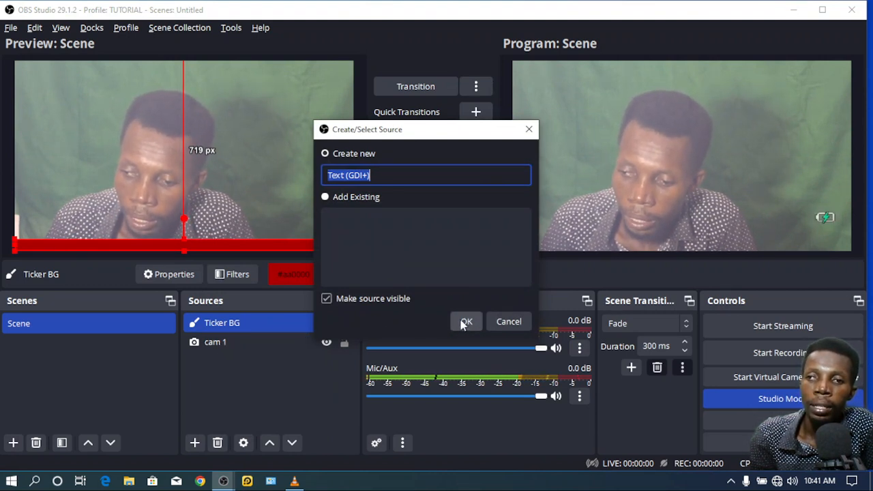
type("T")
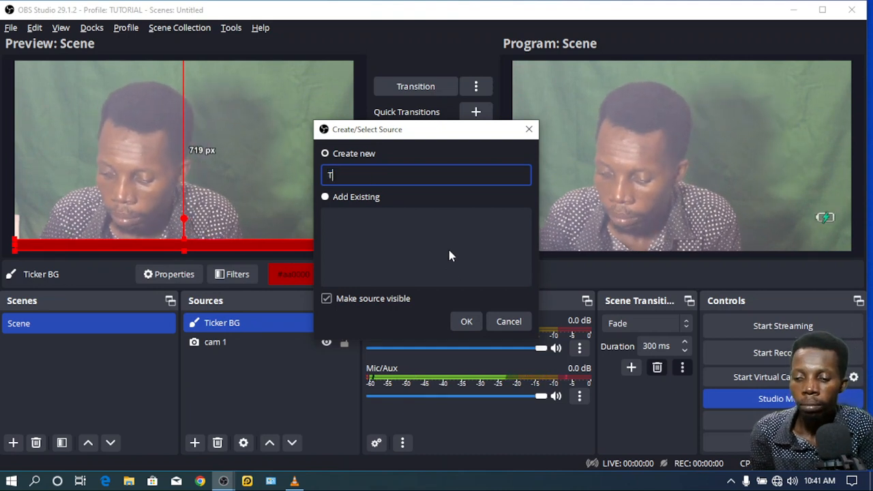
type("ICKER")
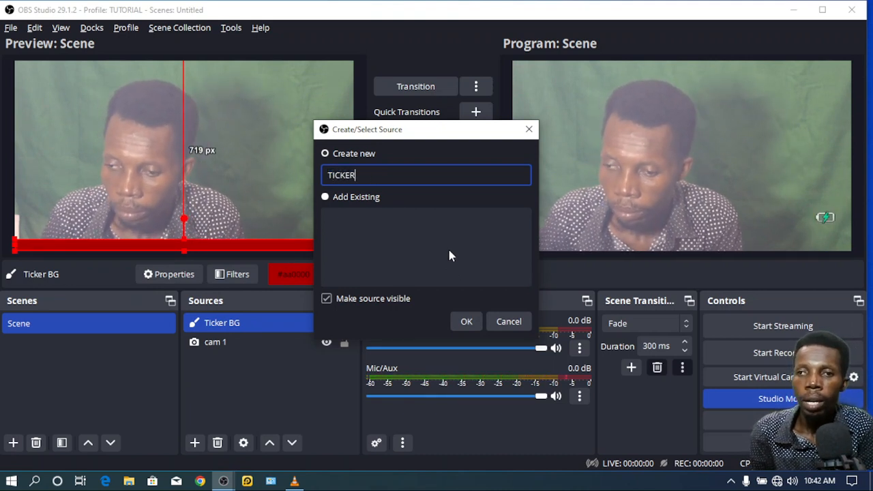
left_click(466, 322)
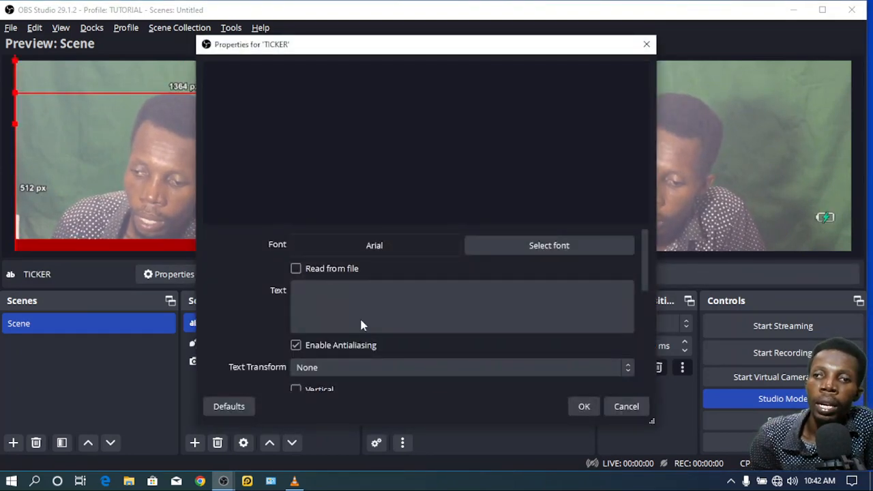
Step: Enter 'Welcome to FLAM MEDIA Online School. For More Information please Call or WhatsApp' plus two contact phone numbers
left_click(361, 311)
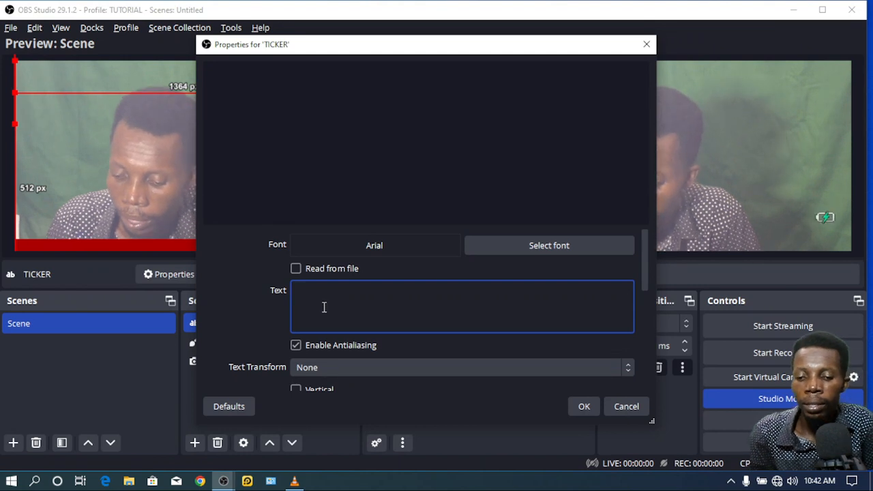
type("Welc")
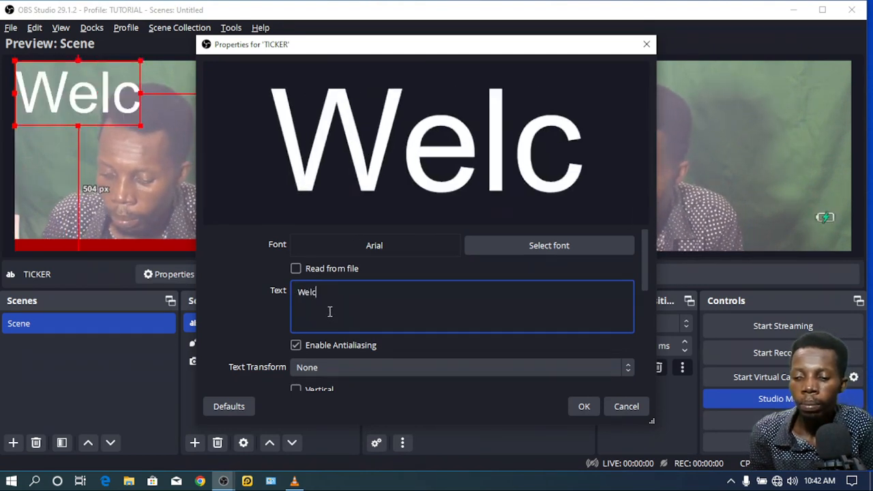
type("ome to ")
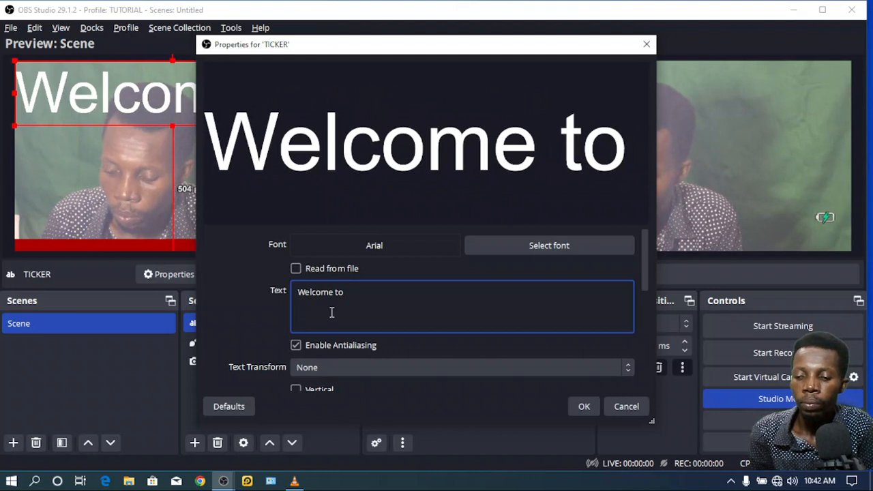
type("FLAM")
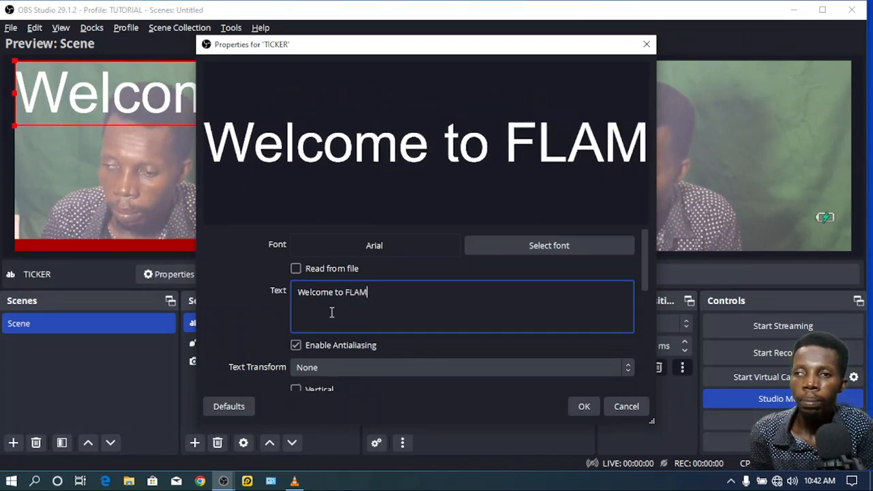
type(" Me")
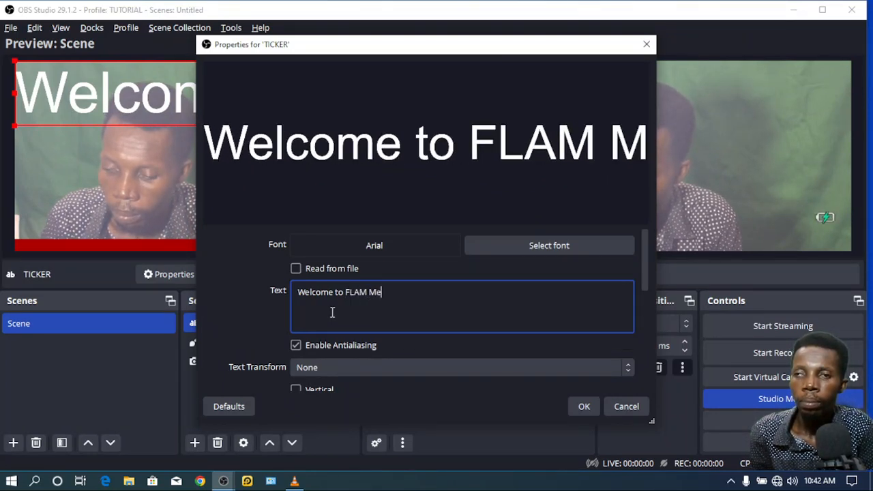
key("BackSpace")
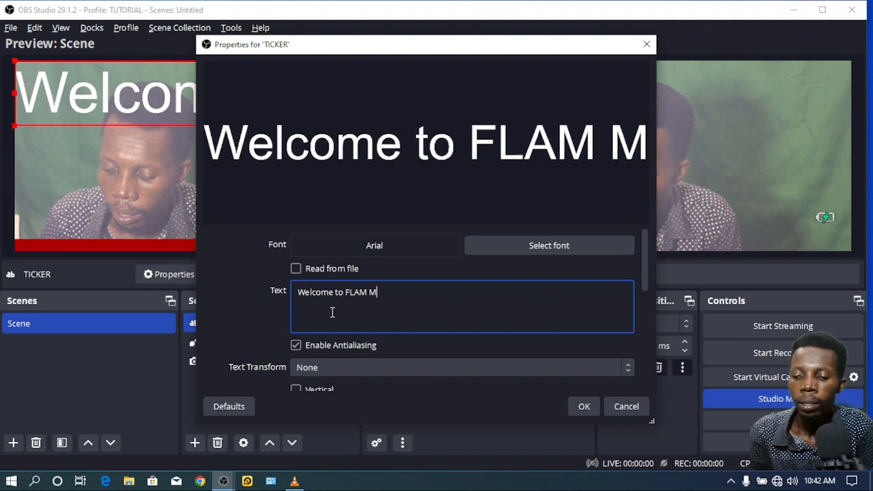
type("EDIA")
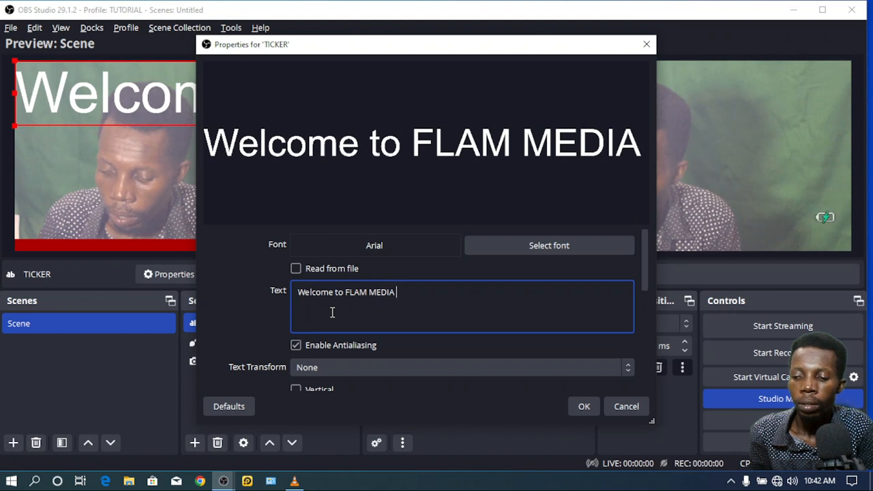
type("Onli")
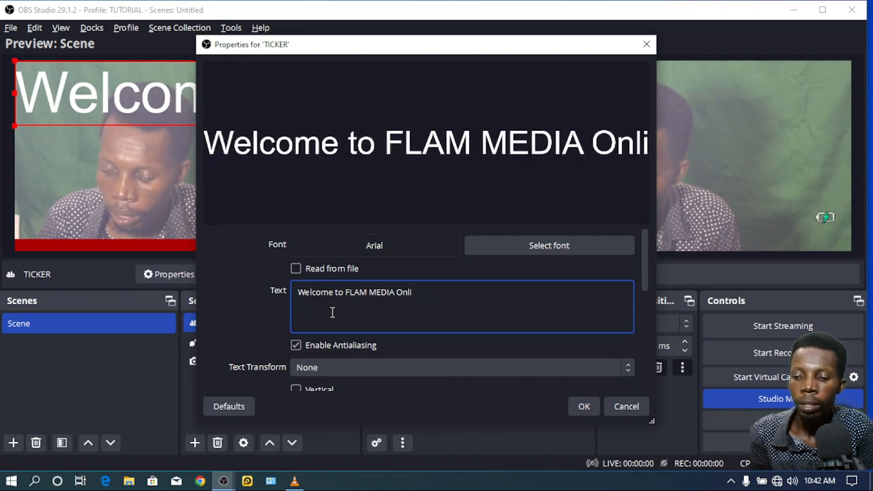
type("ne School")
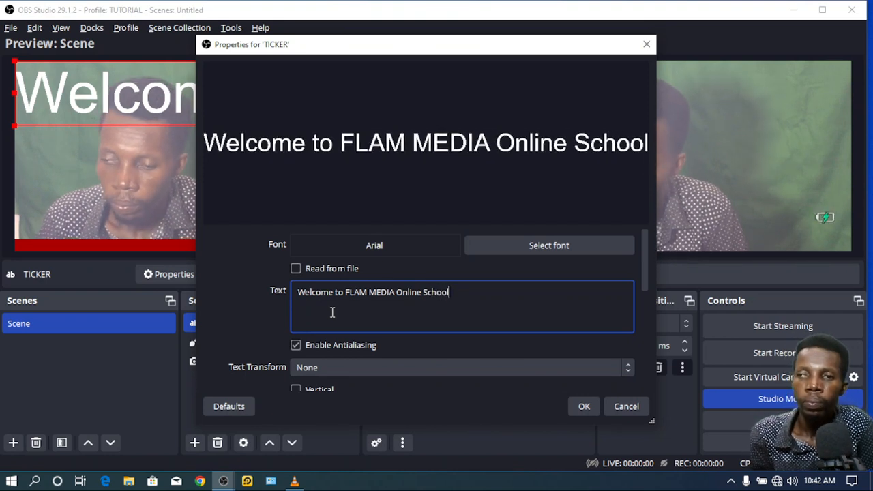
type(". For")
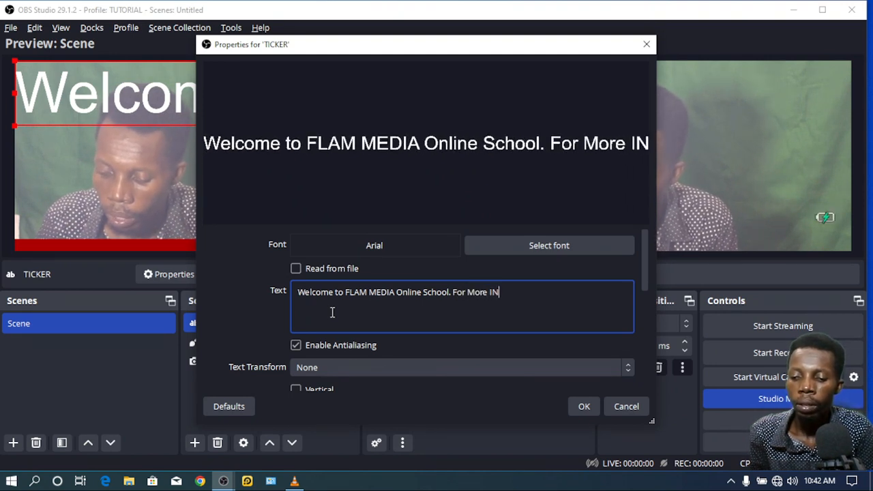
type("More INformta")
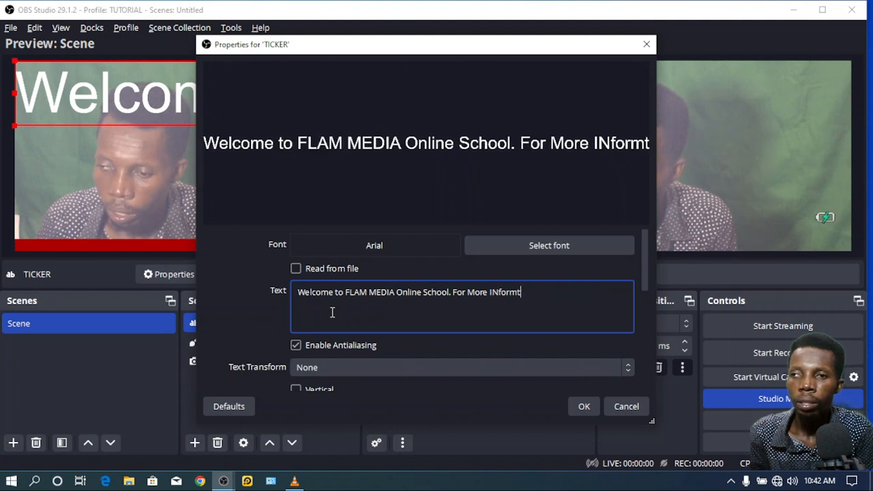
key("BackSpace")
key("BackSpace")
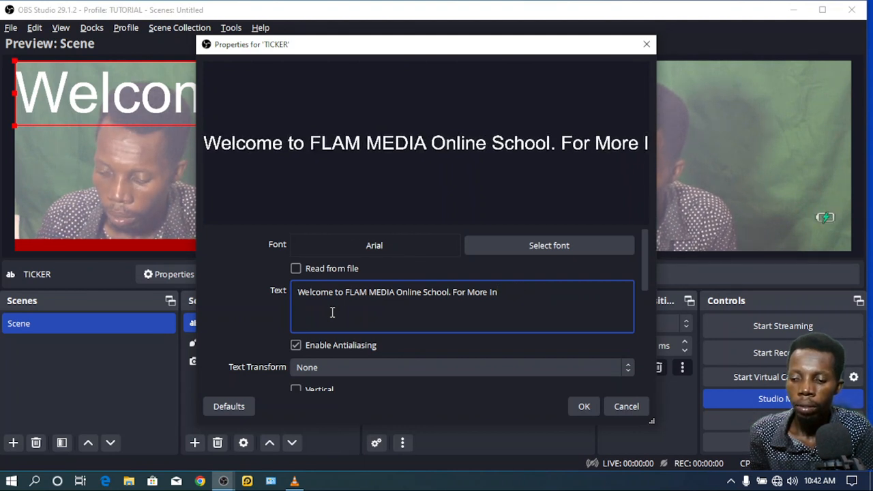
type("formation ")
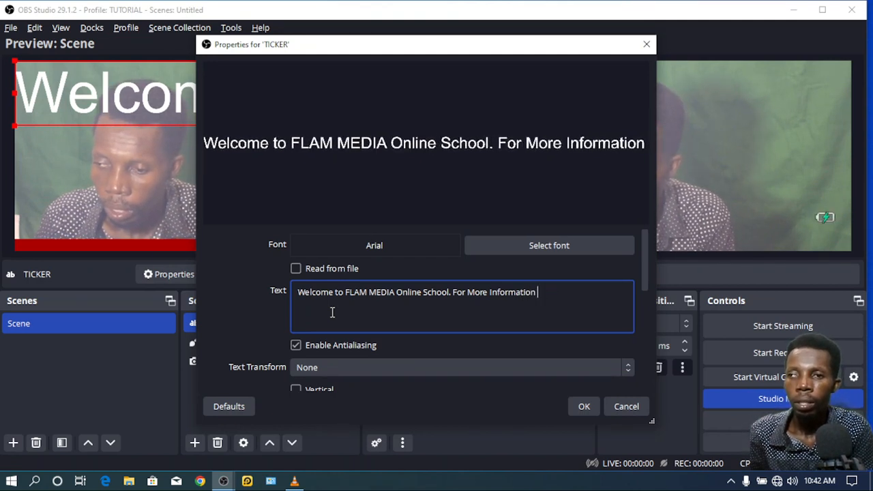
type("please")
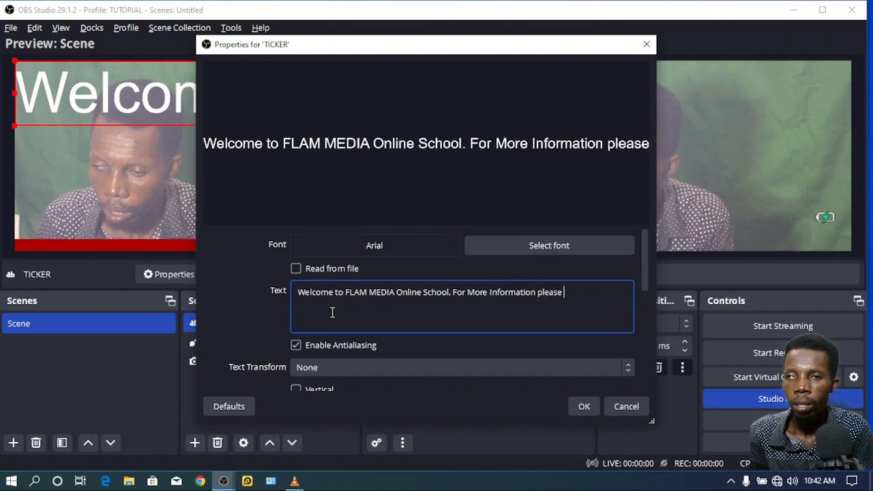
type(" Call or")
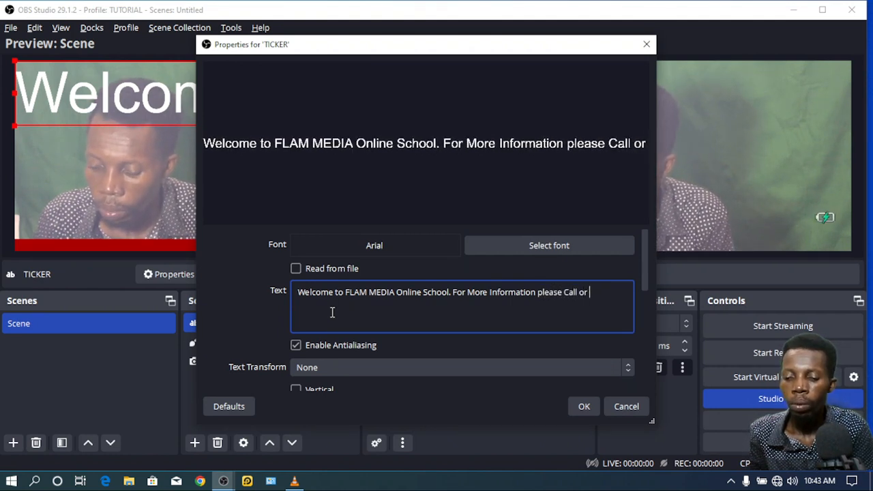
type(" Whatsa")
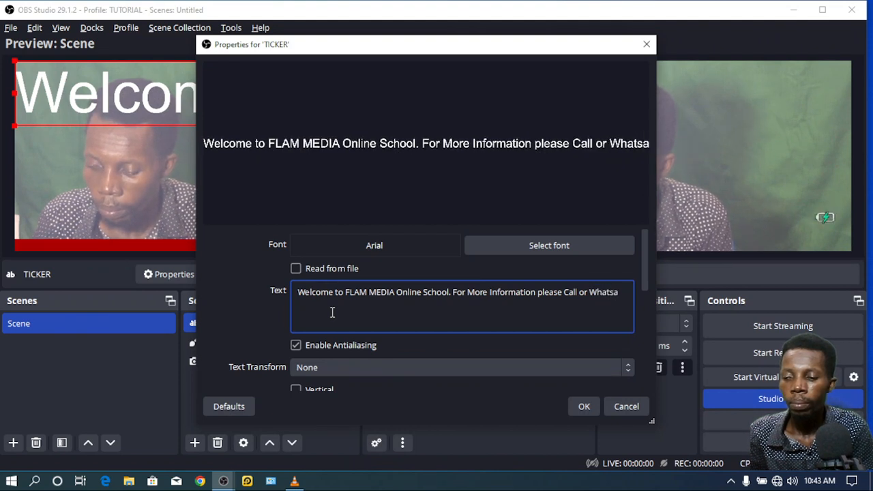
key("BackSpace")
type("App")
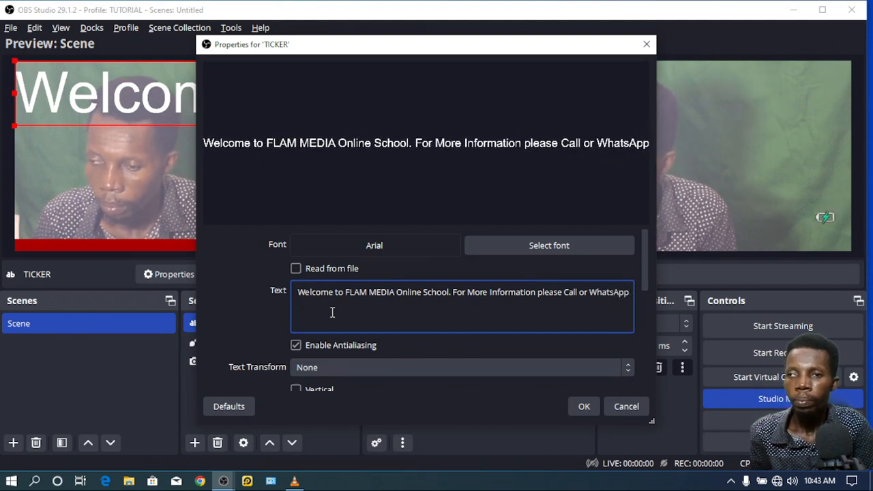
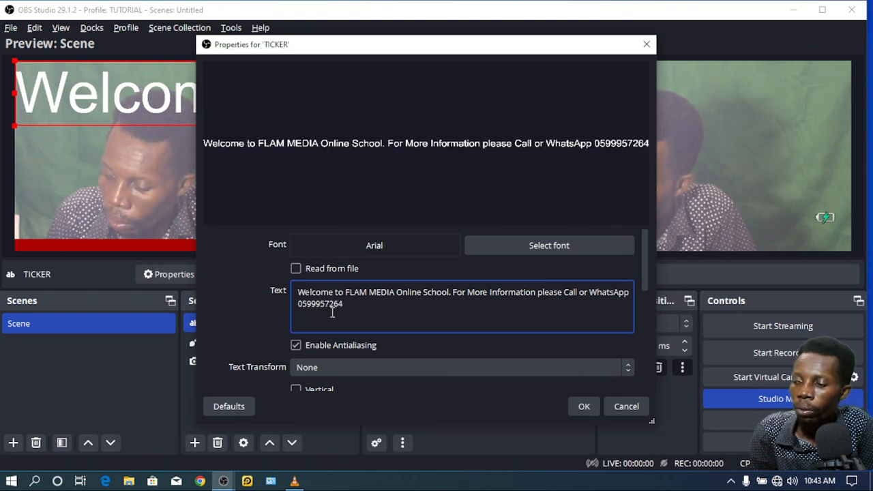
type("/ ")
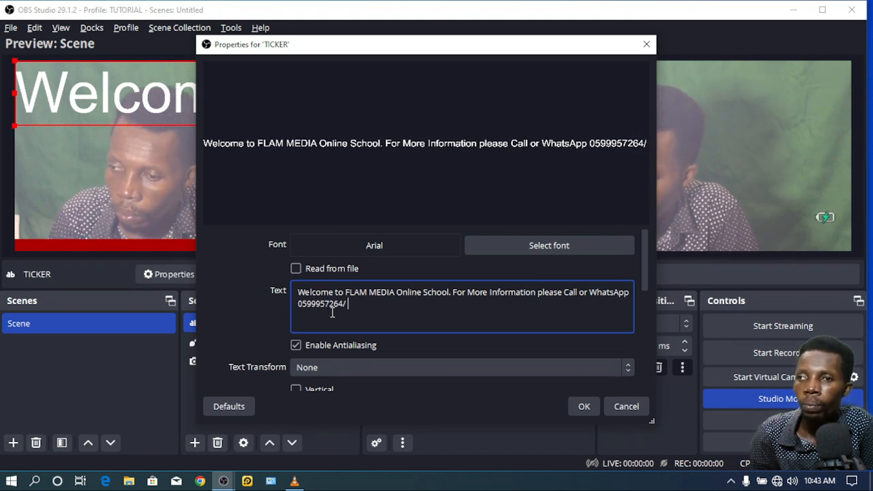
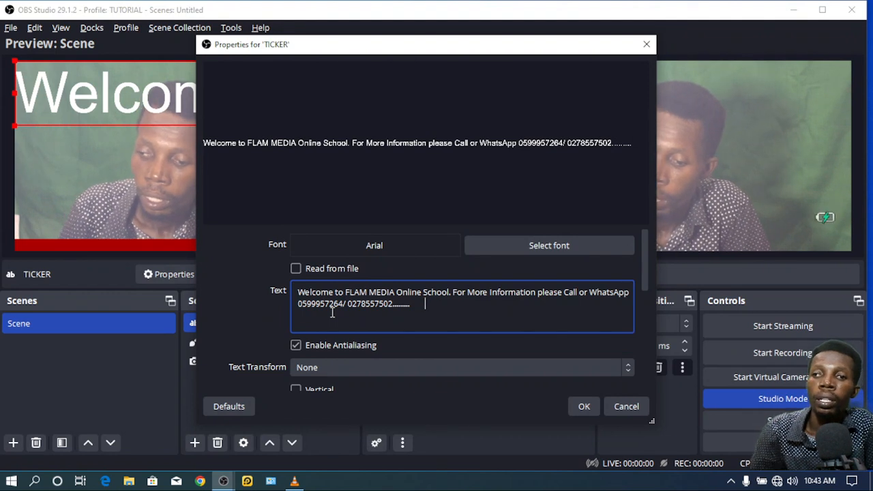
Step: Browse the font list and choose Arial for the TICKER text
left_click(495, 250)
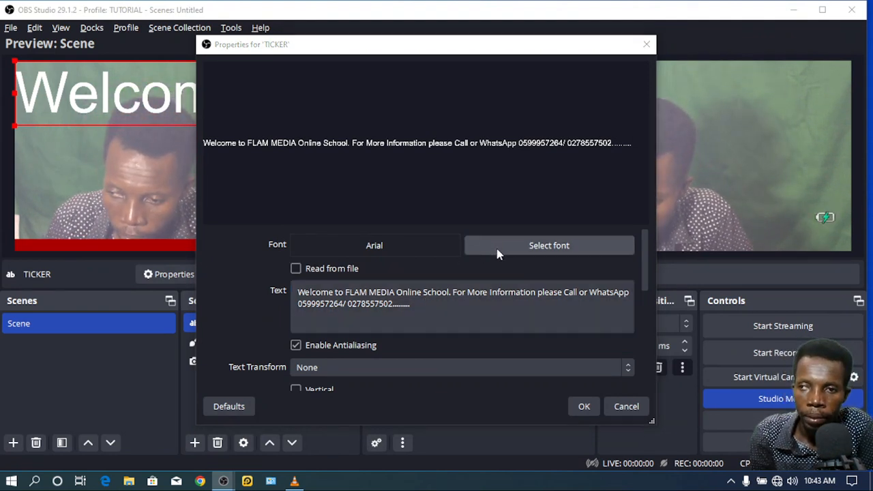
scroll(286, 176, "down", 10)
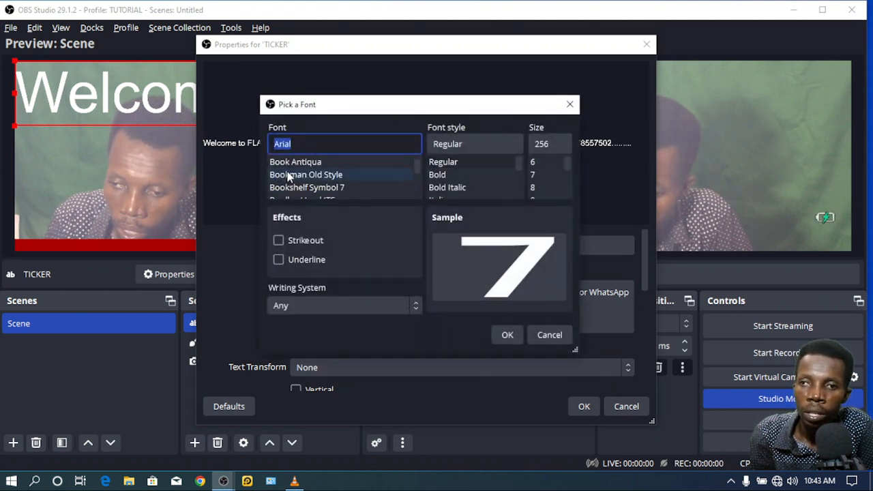
left_click(289, 175)
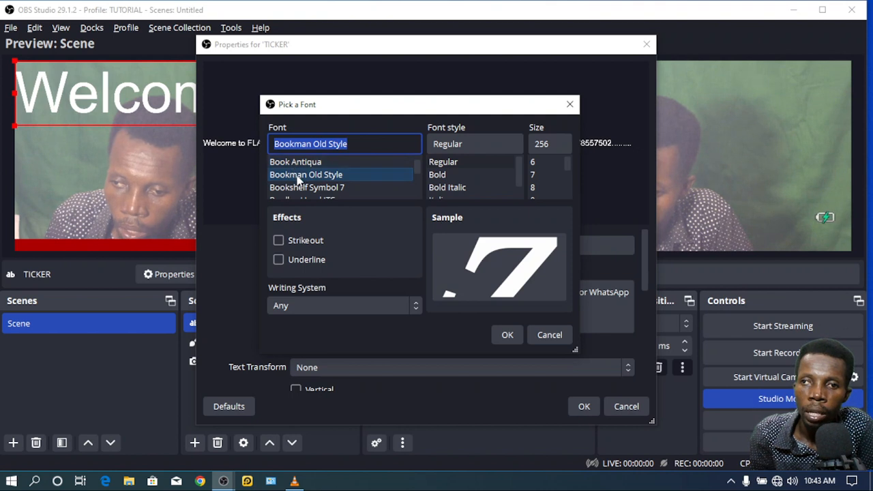
left_click(303, 188)
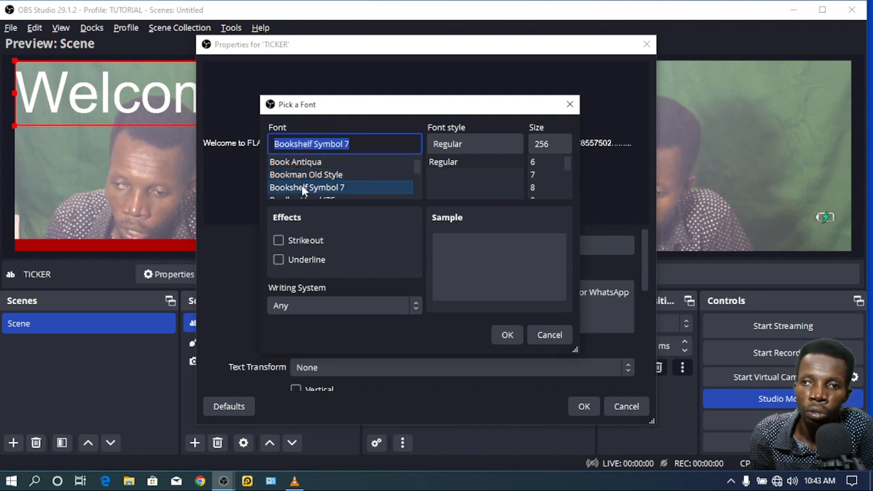
scroll(303, 190, "down", 2)
left_click(304, 176)
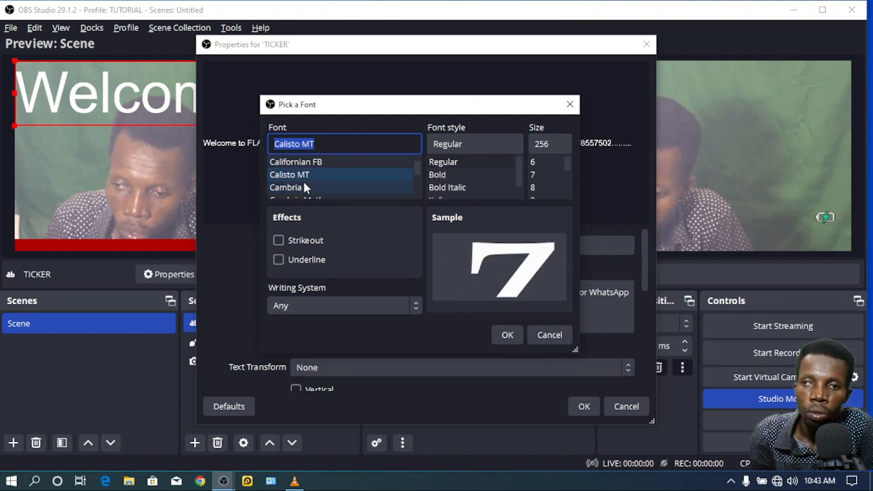
scroll(305, 181, "up", 12)
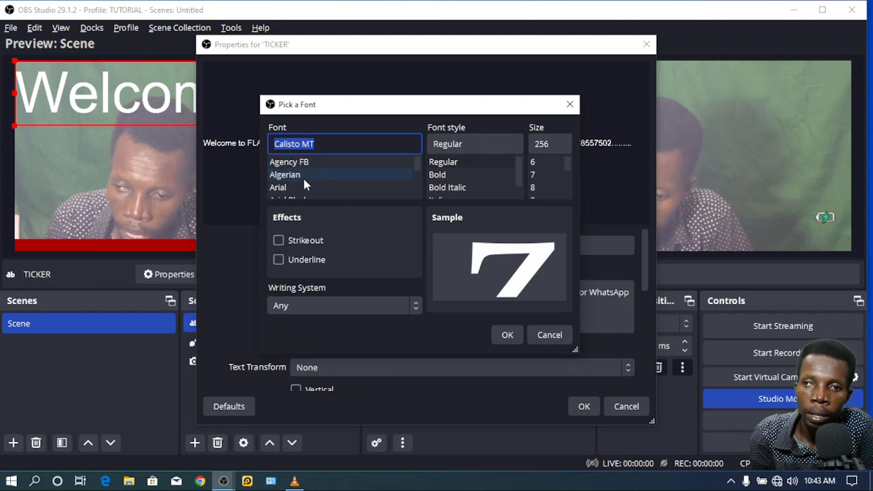
left_click(302, 176)
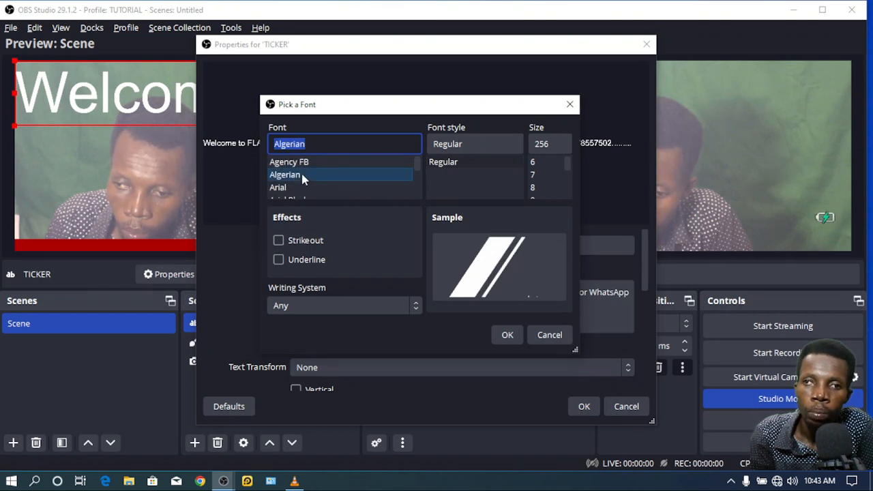
left_click(301, 189)
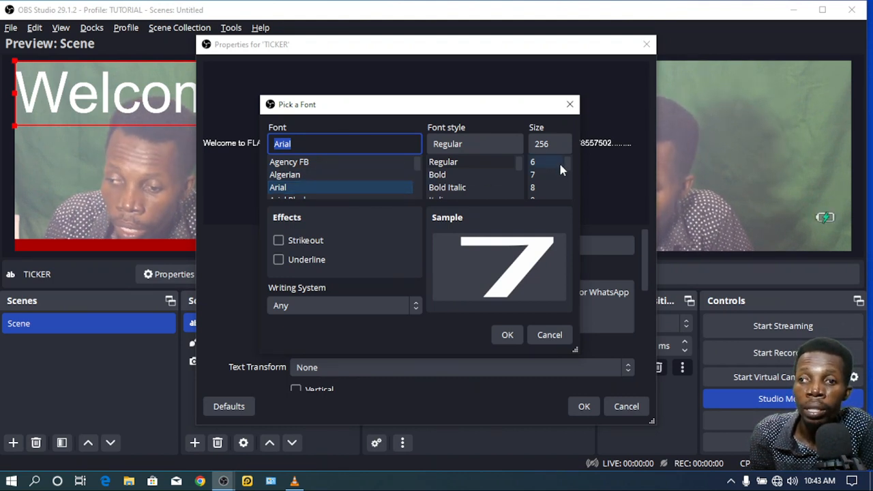
Step: Set the Arial font to Regular style at size 256 and confirm
left_click_drag(567, 167, 561, 146)
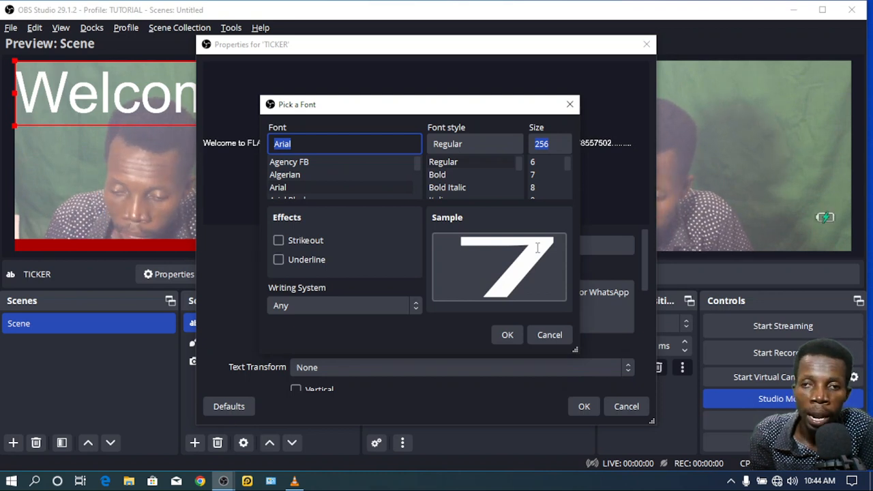
left_click(466, 175)
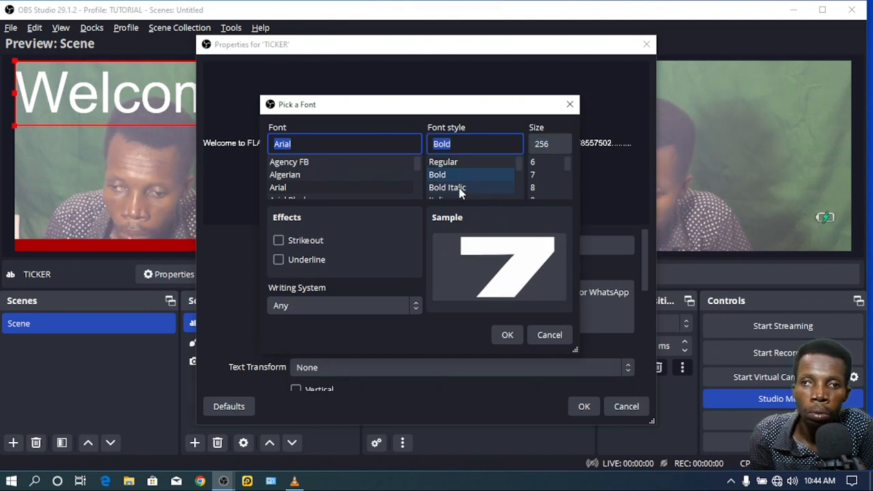
left_click(460, 188)
left_click(453, 175)
left_click(450, 163)
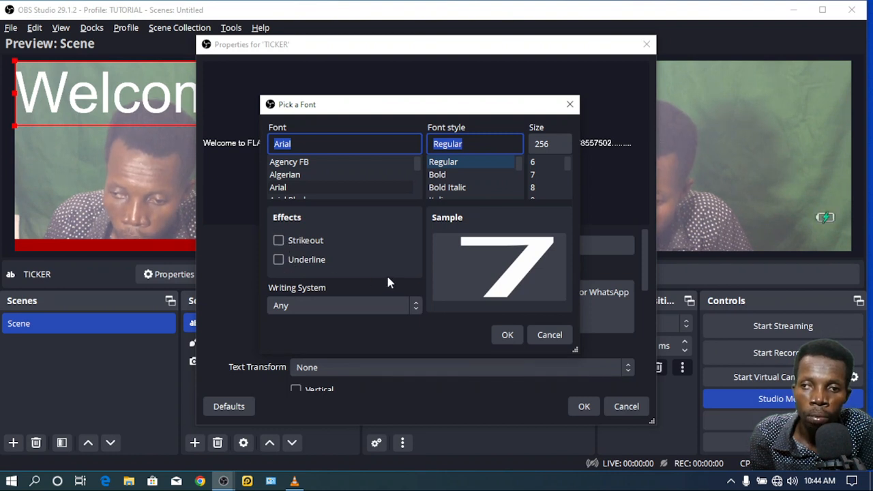
left_click(511, 334)
Step: Make the TICKER text white (#ffffff) and apply its properties
scroll(507, 330, "down", 1)
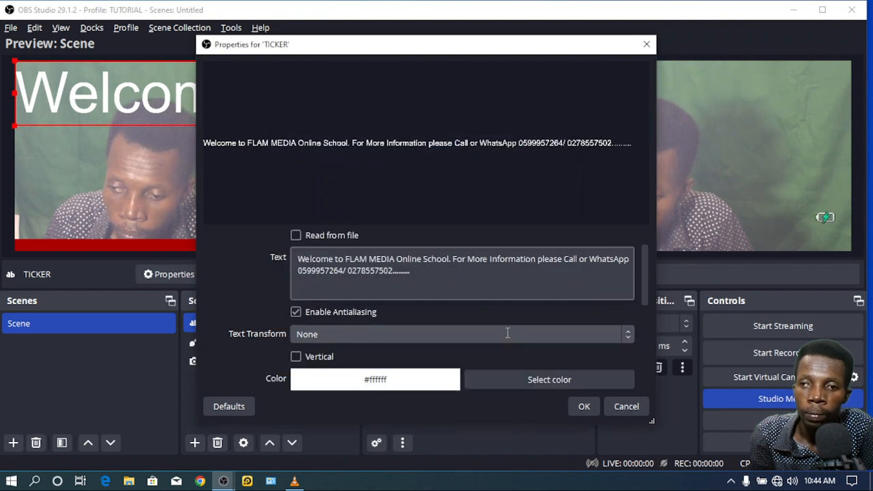
left_click(526, 381)
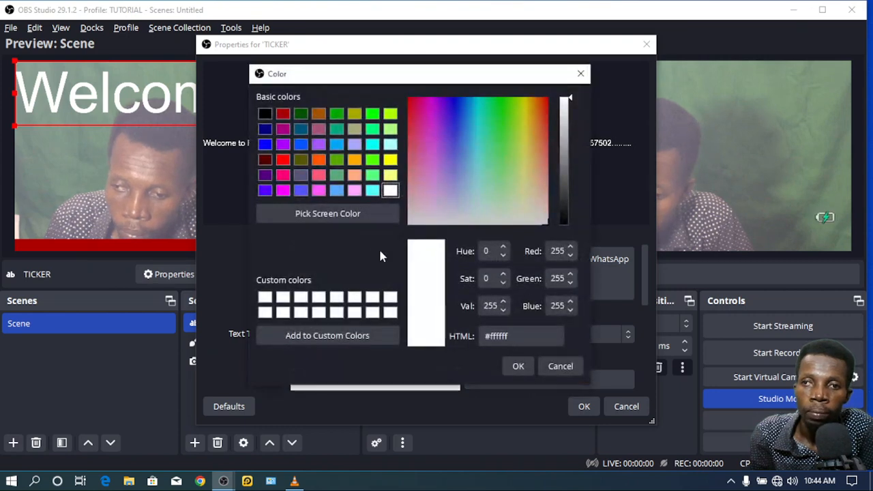
left_click(264, 145)
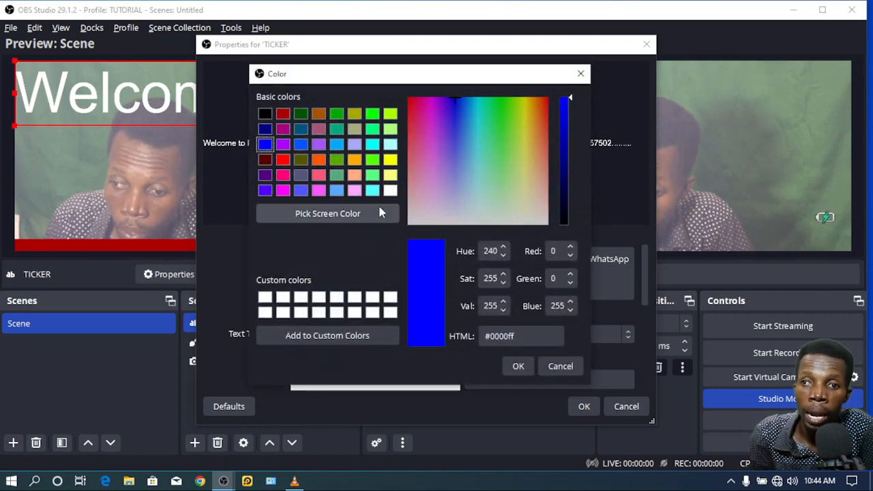
left_click(390, 190)
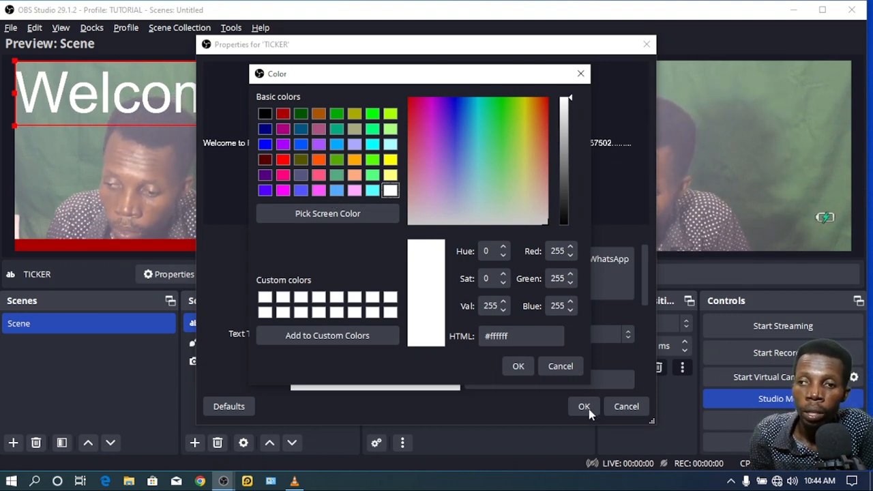
left_click(519, 366)
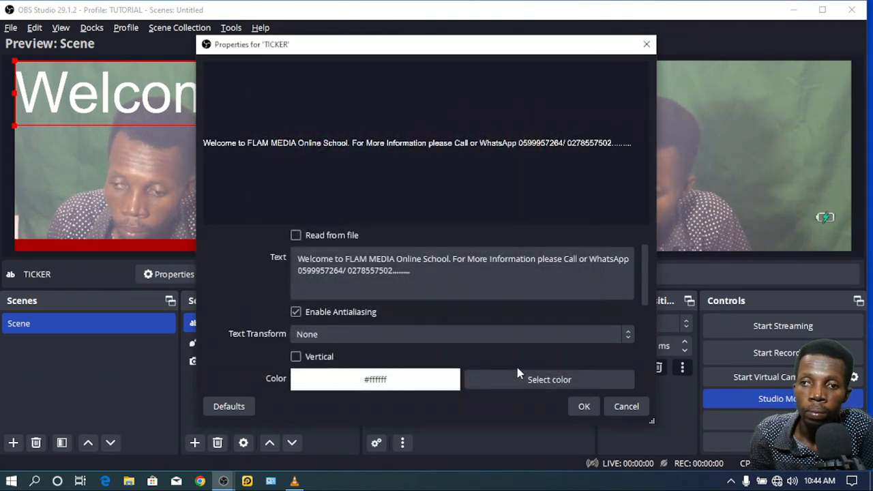
left_click(573, 406)
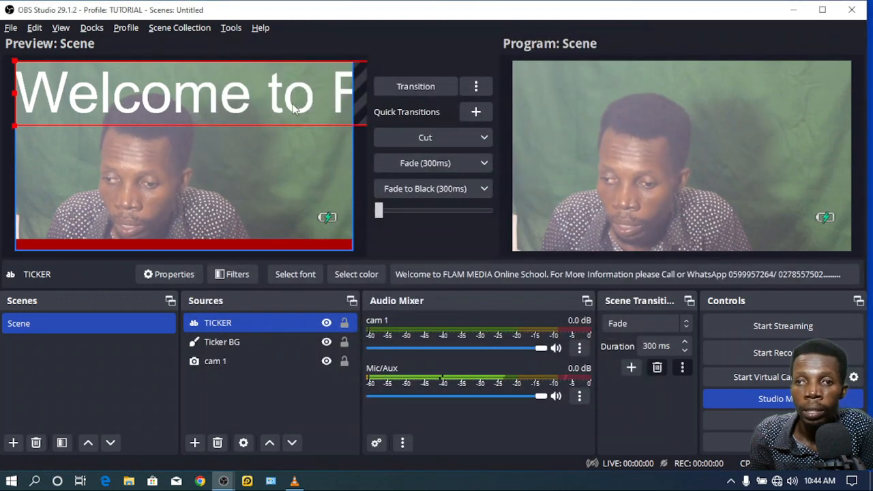
Step: Shrink and place the TICKER text onto the red bottom bar, then send the scene to Program
left_click_drag(253, 117, 299, 149)
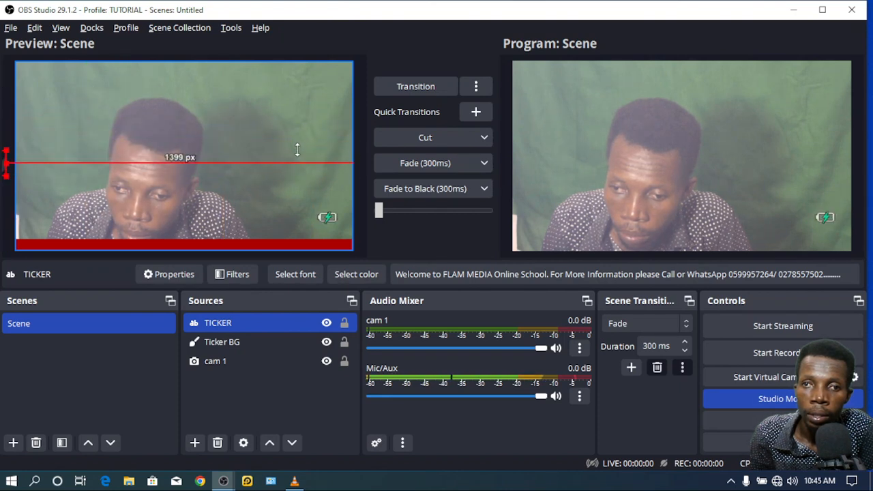
left_click_drag(109, 165, 795, 158)
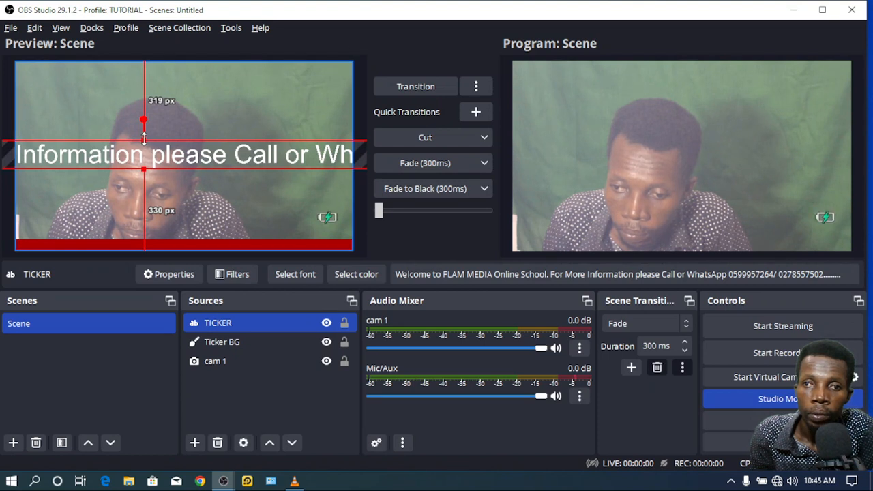
left_click_drag(143, 140, 144, 151)
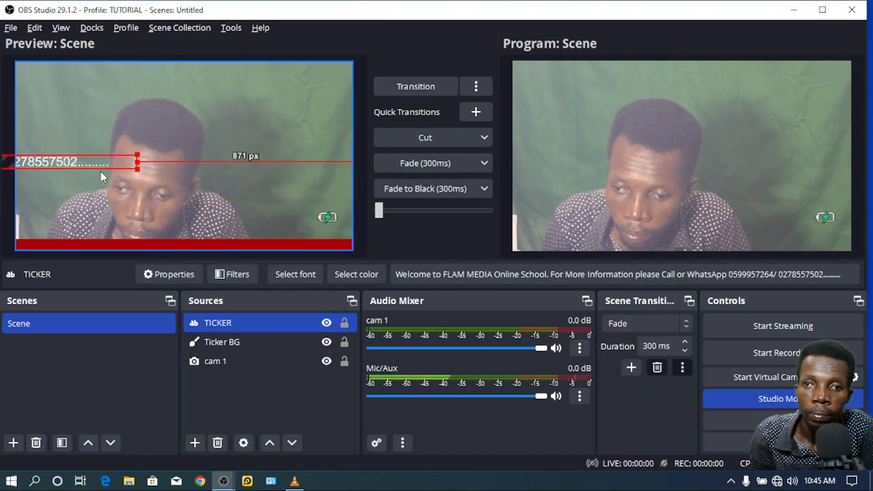
left_click_drag(98, 161, 578, 154)
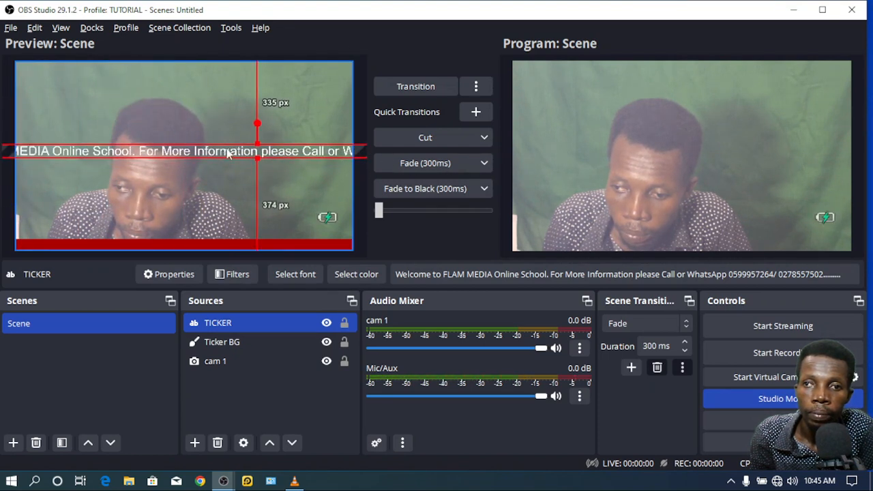
left_click_drag(257, 144, 331, 241)
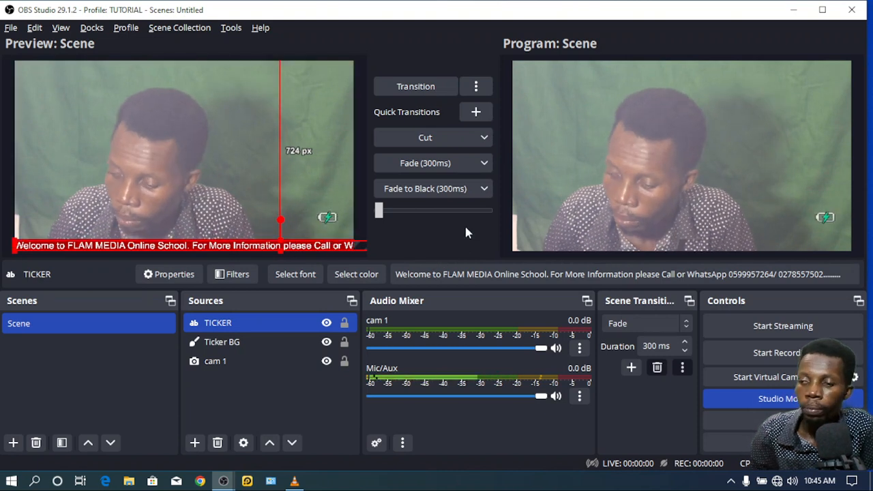
key("Up")
key("Up")
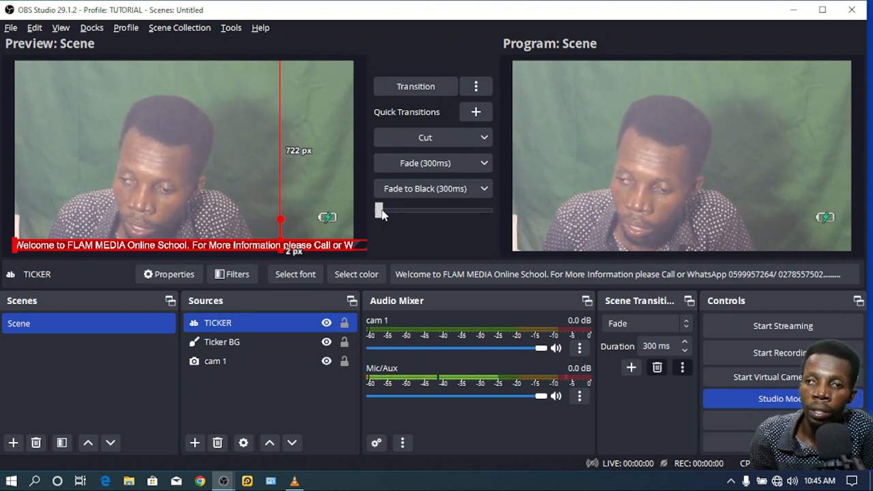
left_click_drag(380, 212, 544, 220)
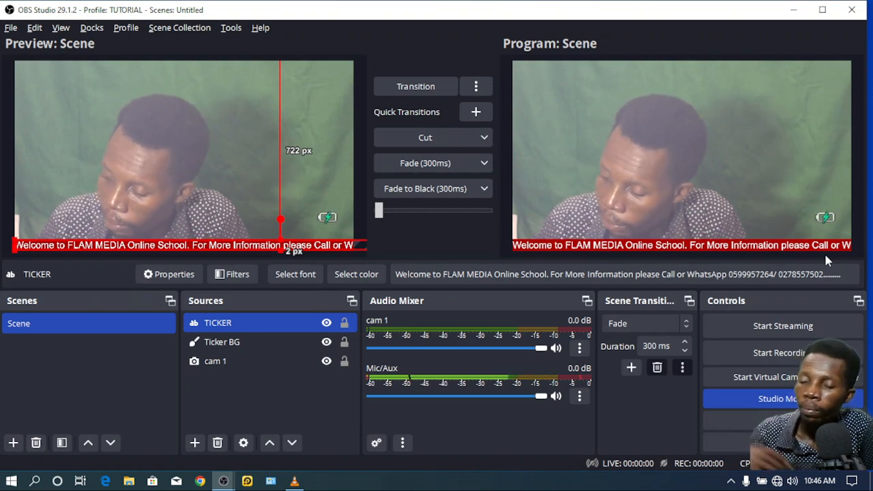
Step: Add a Scroll filter, keeping the default name Scroll, to the TICKER text
left_click(235, 274)
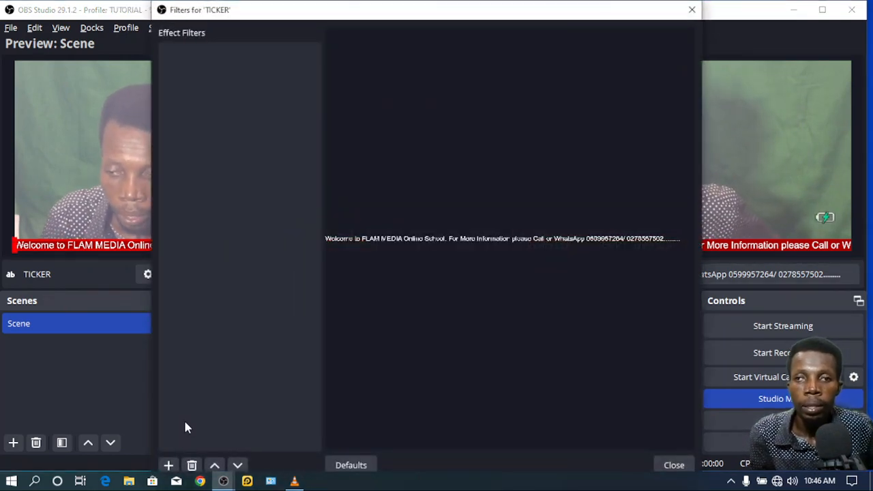
mouse_move(282, 12)
left_mouse_down()
mouse_move(294, 62)
mouse_move(285, 28)
left_mouse_up()
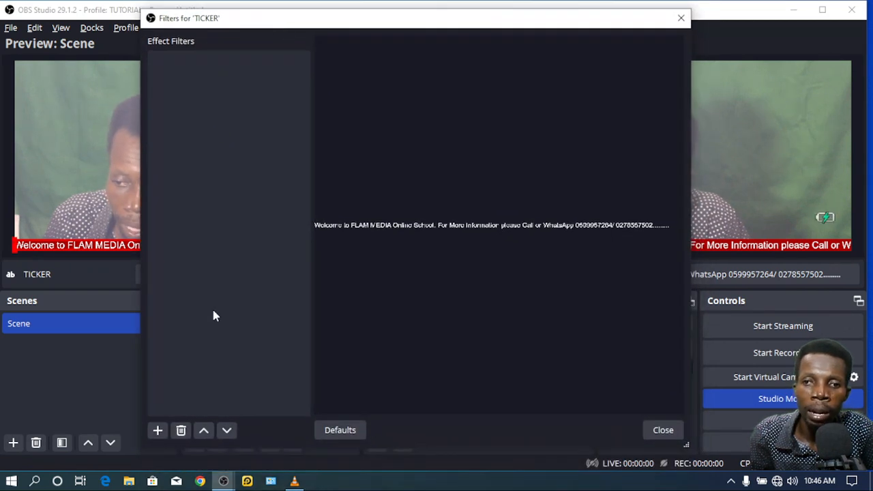
left_click(158, 430)
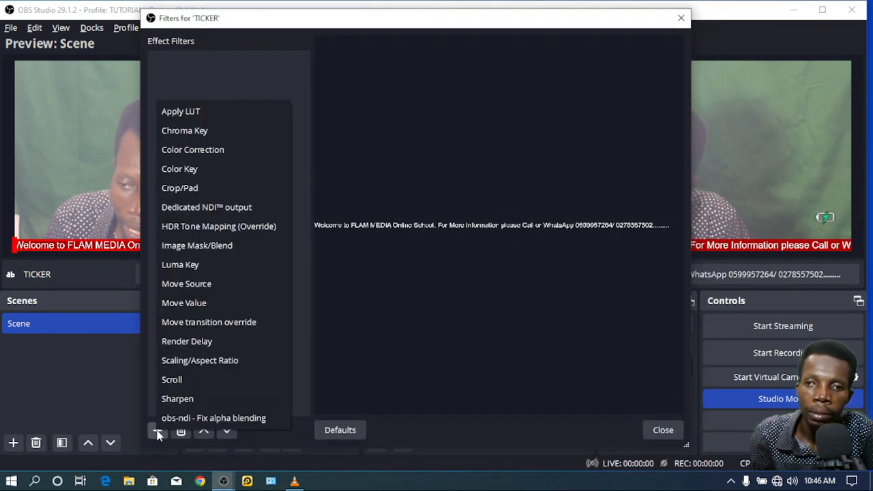
left_click(172, 380)
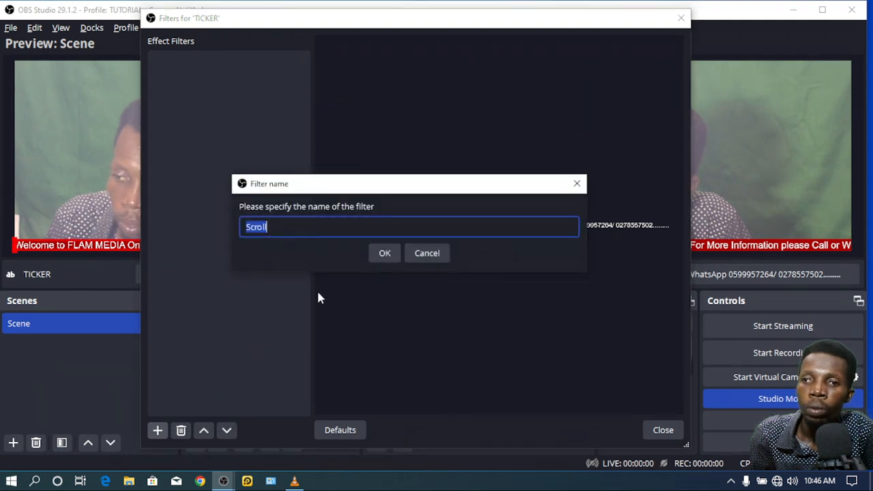
left_click(381, 253)
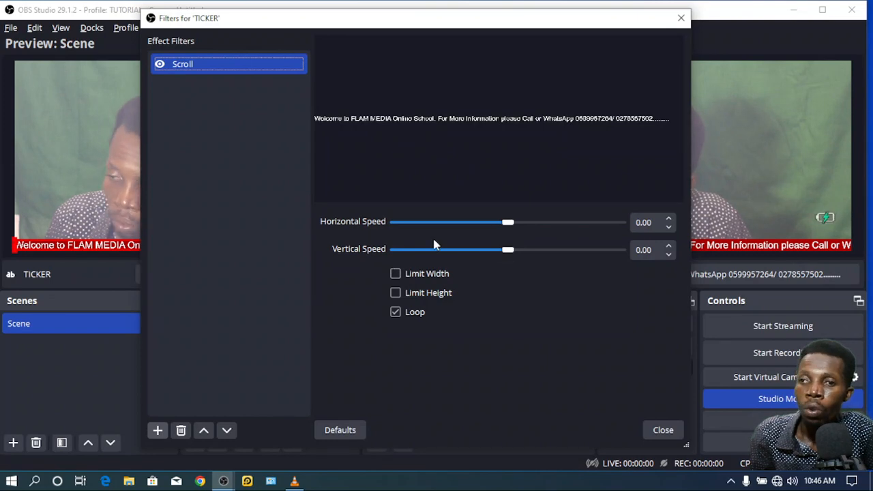
Step: Test vertical speed, reset to defaults, then set horizontal speed to 471
left_click_drag(506, 251, 582, 252)
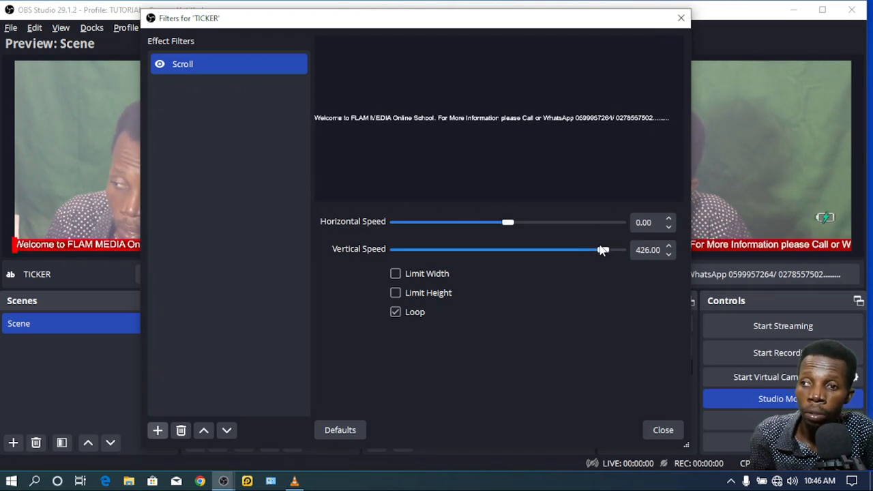
left_click_drag(603, 250, 377, 270)
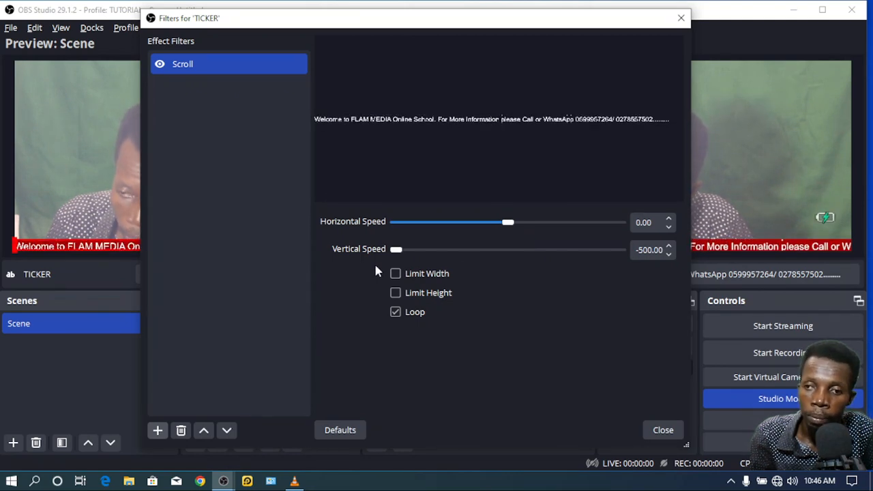
left_click(336, 433)
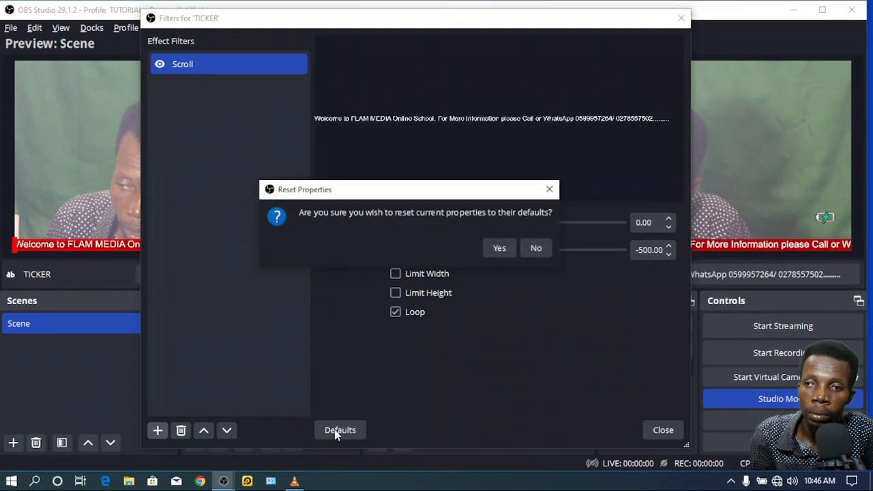
left_click(502, 248)
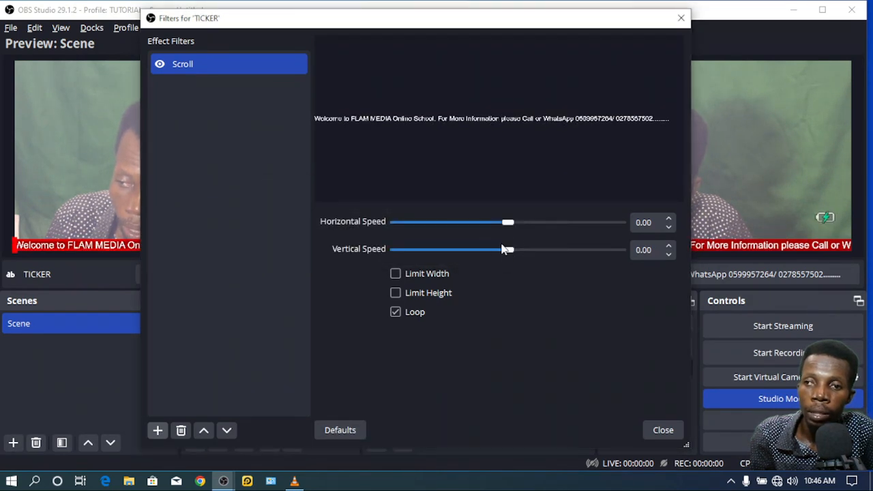
left_click_drag(508, 224, 597, 226)
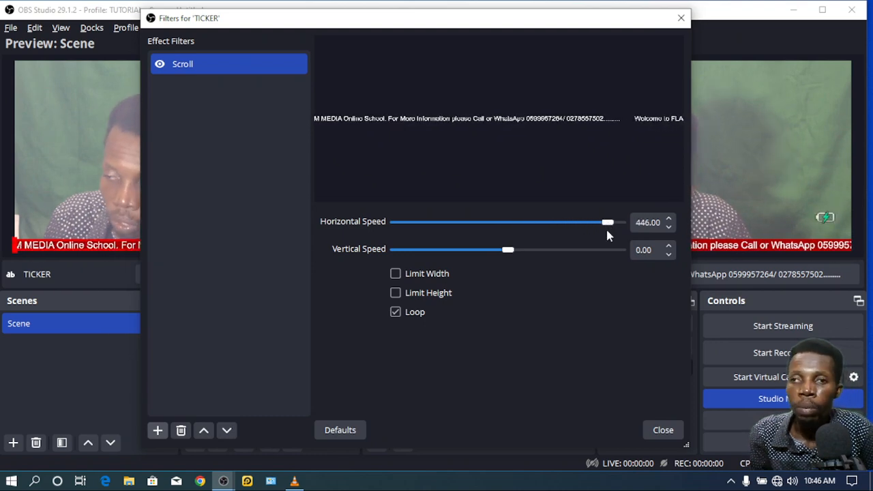
left_click_drag(611, 227, 614, 227)
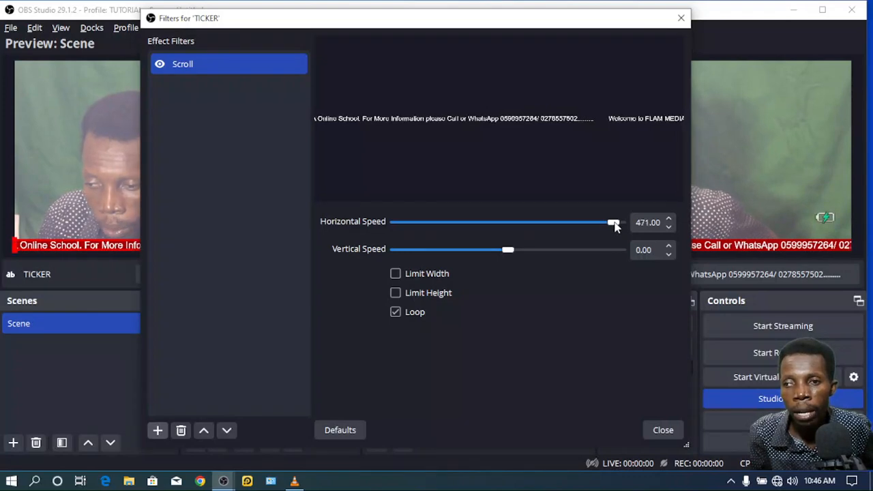
Step: Close the Filters for 'TICKER' window so the ticker keeps scrolling across the red bar
left_click(663, 430)
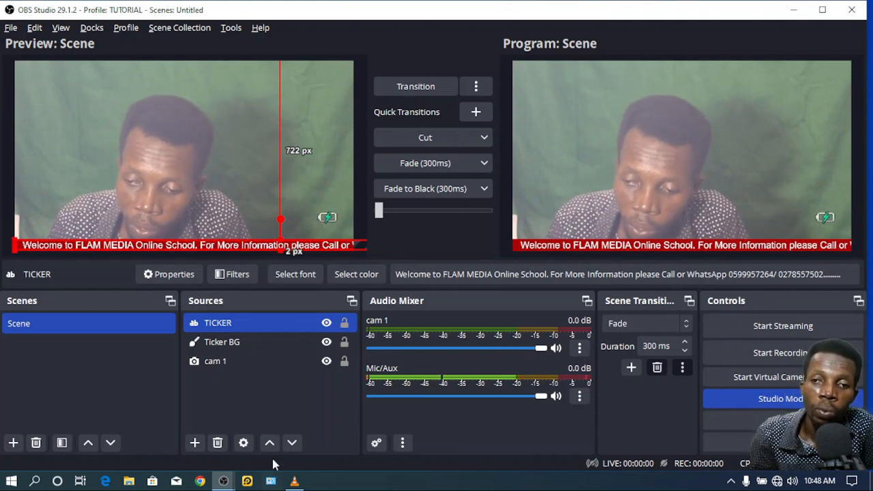
Step: Bring up the add-source menu under the Sources dock to choose a new source type
left_click(194, 442)
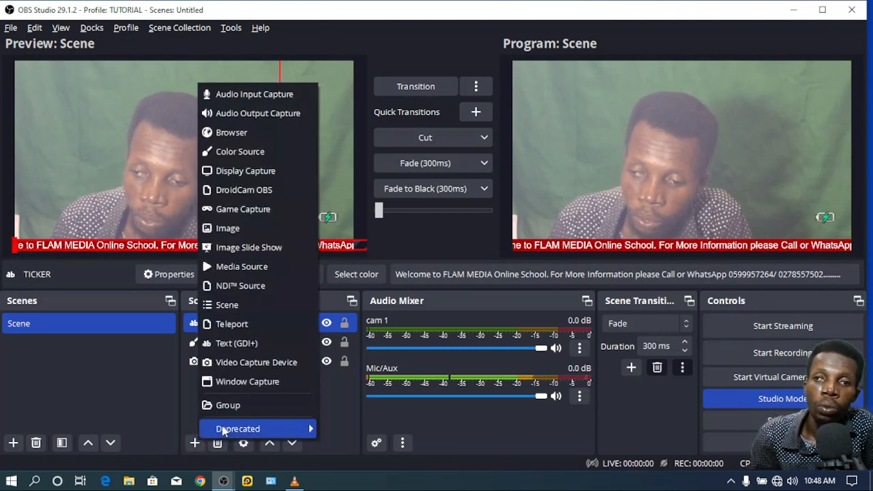